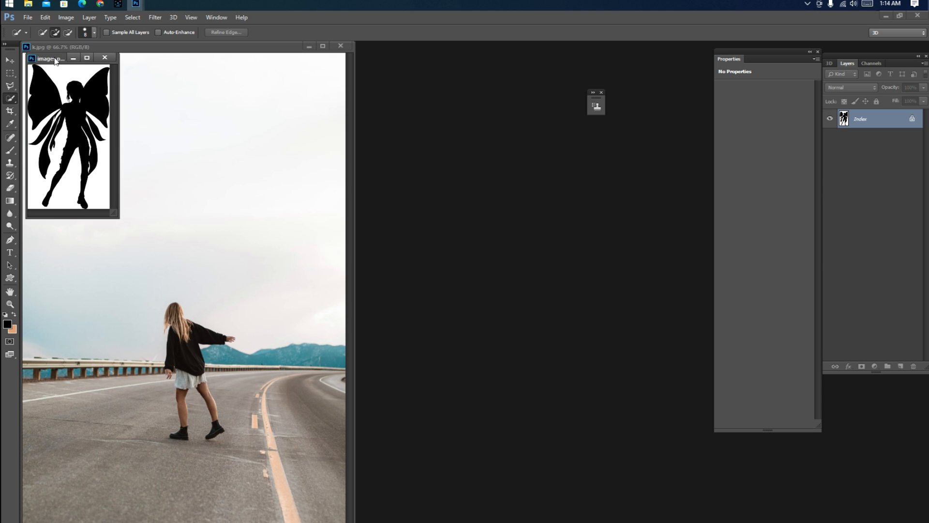
Step: Copy the fairy silhouette from the images file into the road photo as a new layer
{"action": "key", "text": "v"}
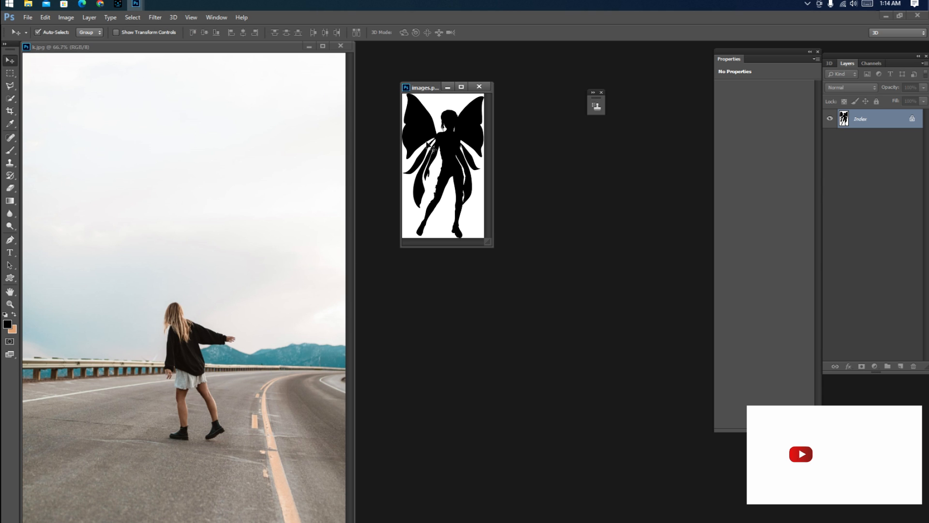
{"action": "left_click_drag", "start_coordinate": [446, 143], "coordinate": [227, 240]}
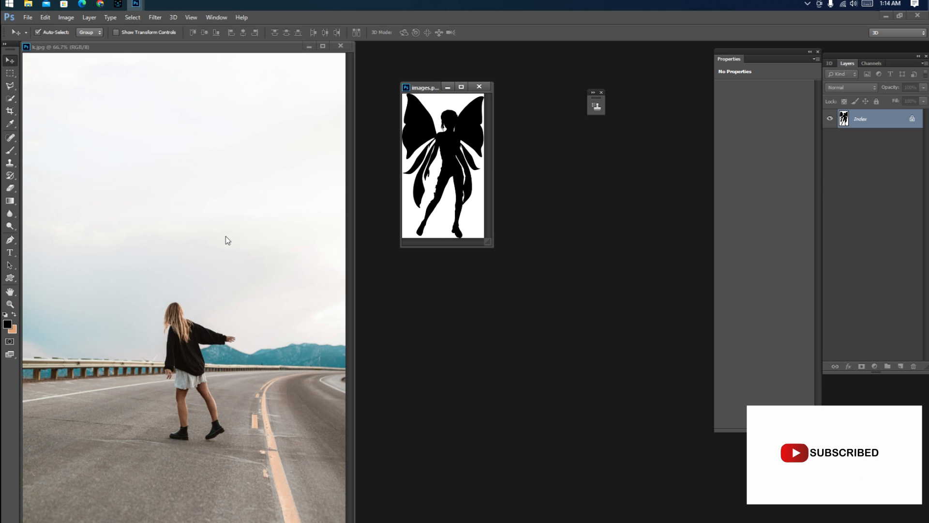
{"action": "left_click_drag", "start_coordinate": [429, 186], "coordinate": [222, 285]}
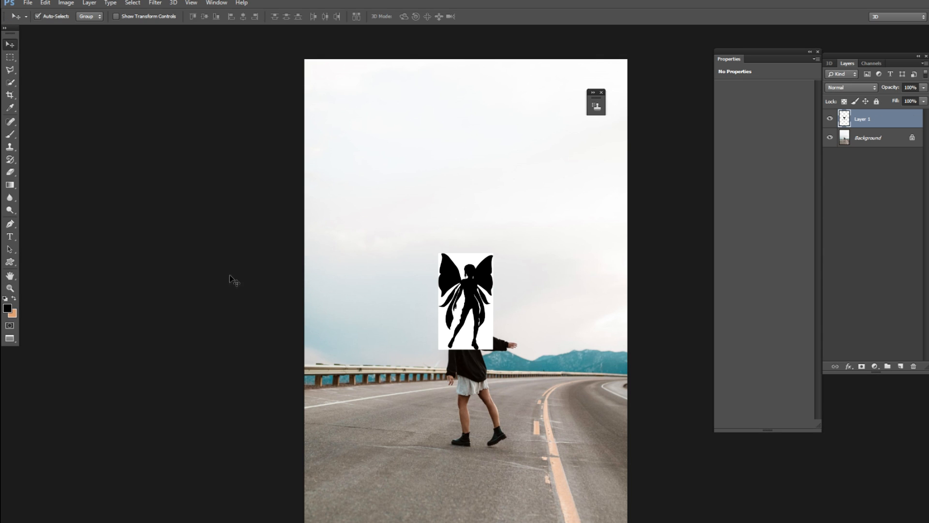
Step: Enlarge the fairy silhouette proportionally around its centre until it covers most of the woman
{"action": "key", "text": "ctrl+t"}
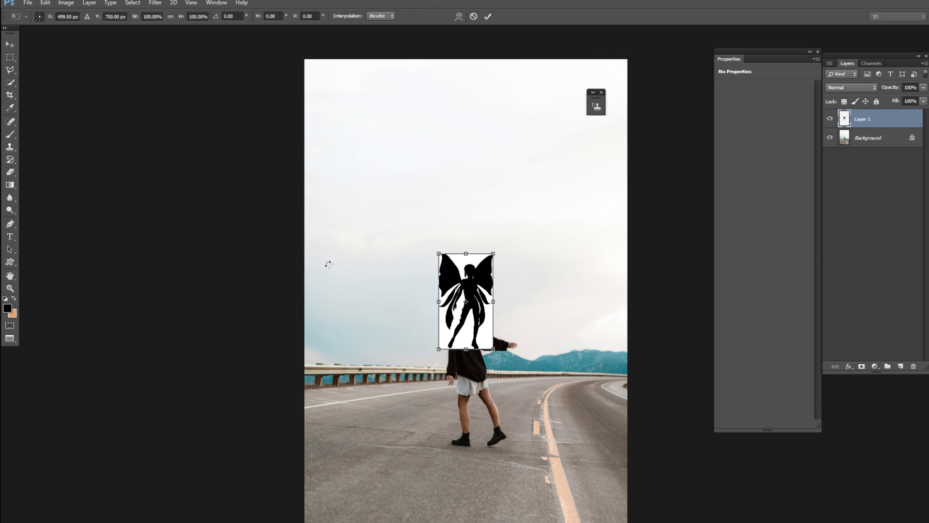
{"action": "left_click_drag", "start_coordinate": [496, 249], "coordinate": [578, 177]}
{"action": "key", "text": "Return"}
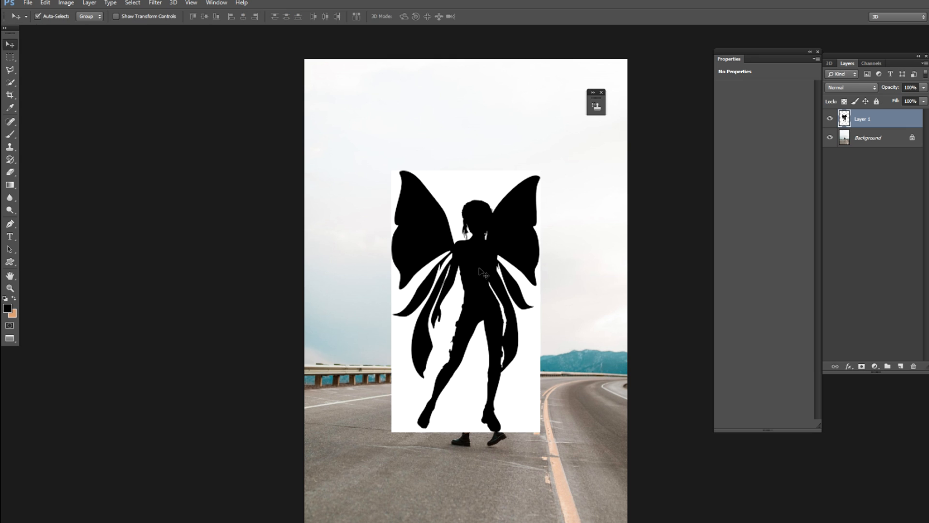
Step: Select all white areas of the fairy layer with the Magic Wand and Similar, delete them, and clear the selection
{"action": "key", "text": "w"}
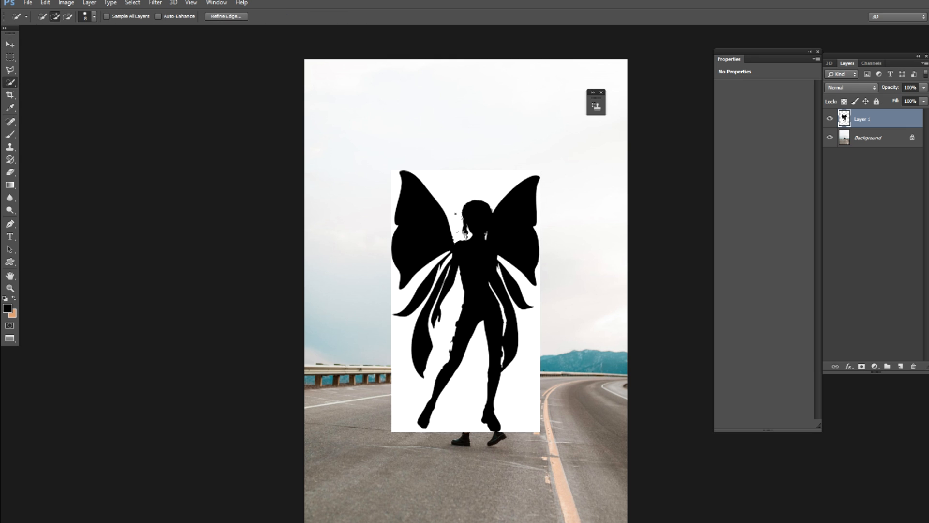
{"action": "key", "text": "shift+w"}
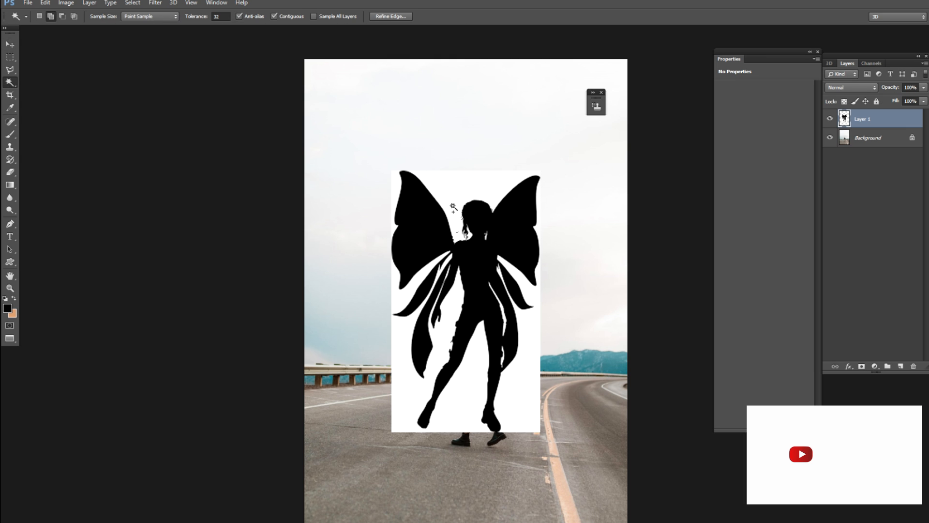
{"action": "left_click", "coordinate": [454, 209]}
{"action": "right_click", "coordinate": [454, 208]}
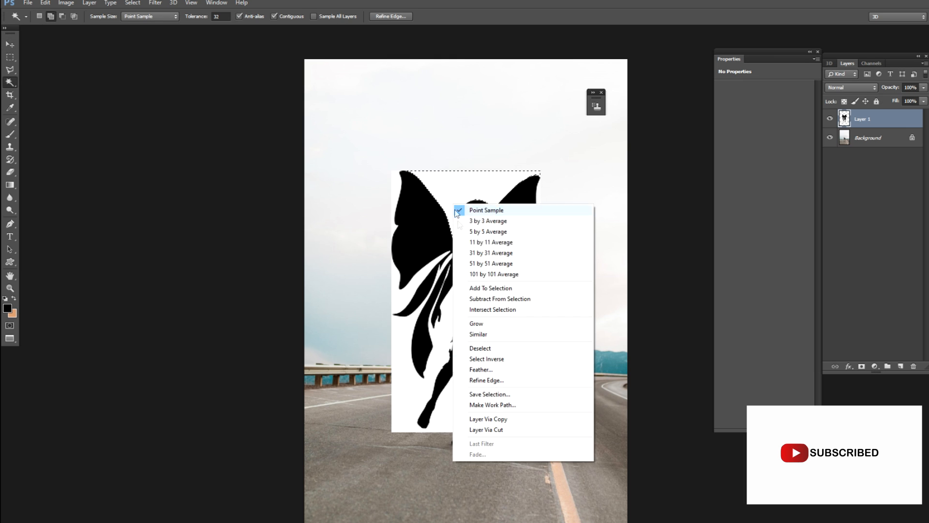
{"action": "left_click", "coordinate": [478, 334]}
{"action": "key", "text": "Delete"}
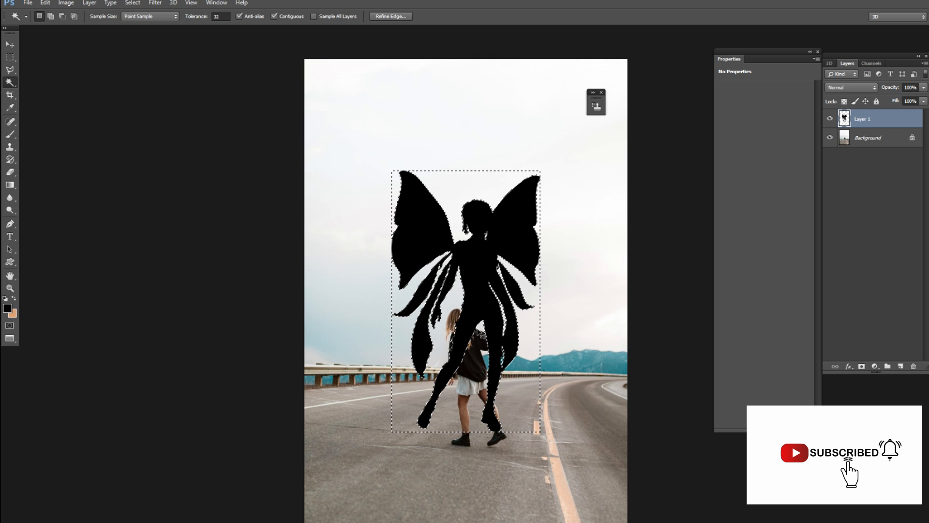
{"action": "key", "text": "ctrl+d"}
Step: Shift the fairy silhouette slightly down to the right and flip it vertically
{"action": "key", "text": "v"}
{"action": "left_click_drag", "start_coordinate": [472, 278], "coordinate": [496, 299]}
{"action": "key", "text": "ctrl+t"}
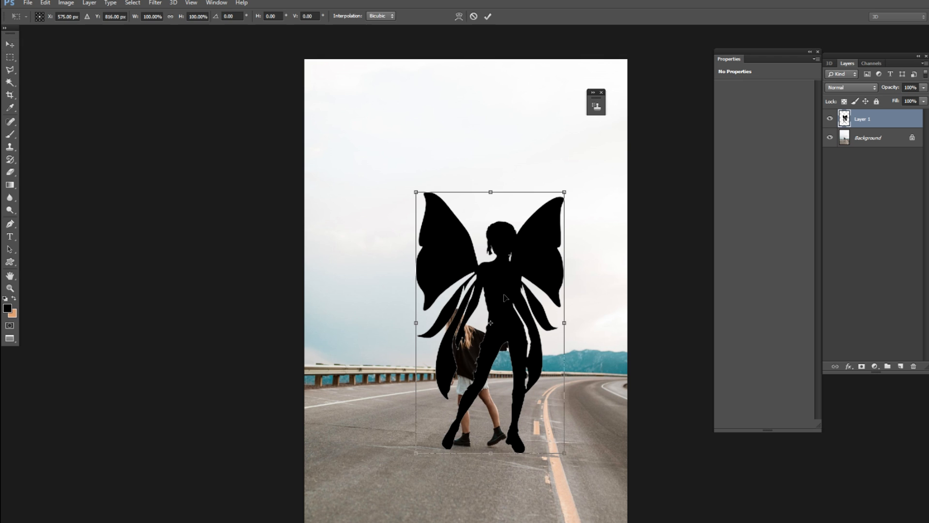
{"action": "right_click", "coordinate": [505, 292]}
{"action": "left_click", "coordinate": [536, 447]}
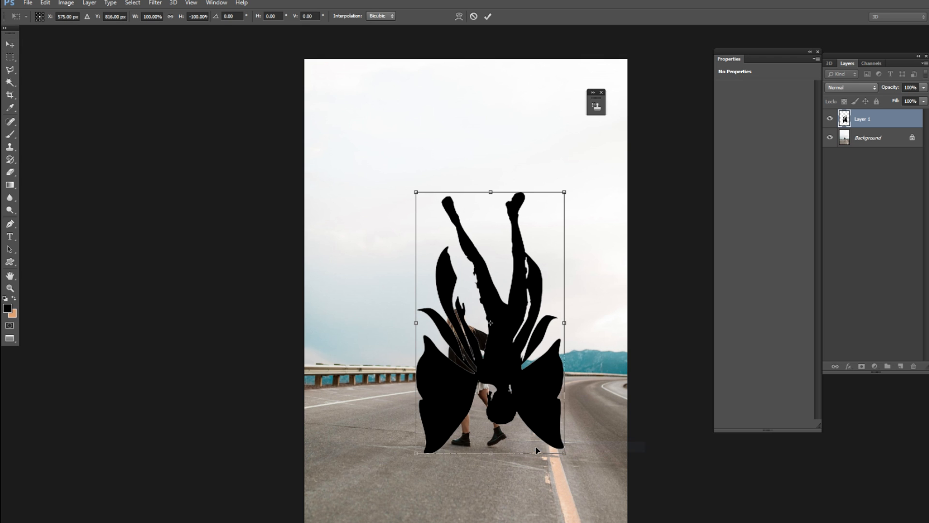
Step: Flatten, skew and rotate the flipped silhouette so it lies on the road as a shadow starting at the woman's boots
{"action": "left_click_drag", "start_coordinate": [496, 334], "coordinate": [559, 361]}
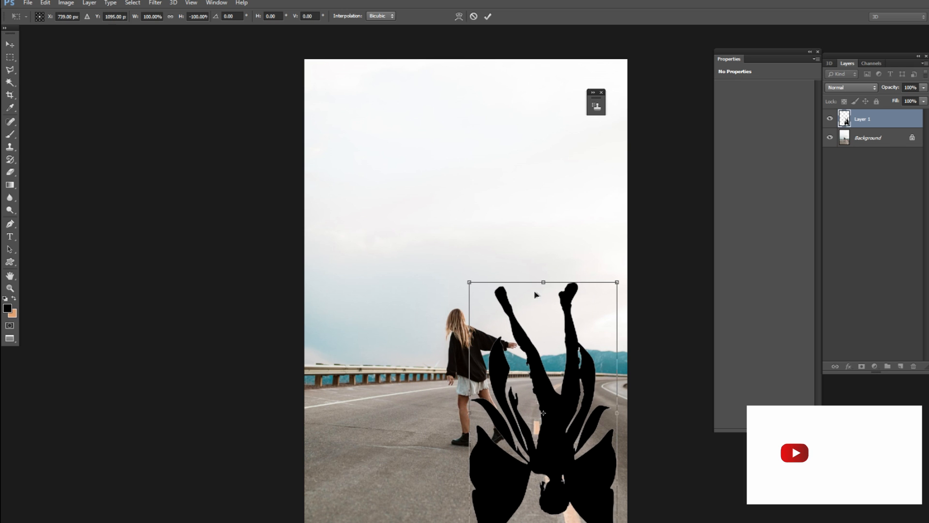
{"action": "left_click_drag", "start_coordinate": [543, 282], "coordinate": [477, 442]}
{"action": "left_click_drag", "start_coordinate": [405, 443], "coordinate": [431, 442]}
{"action": "left_click_drag", "start_coordinate": [555, 446], "coordinate": [533, 440]}
{"action": "left_click_drag", "start_coordinate": [575, 492], "coordinate": [633, 513]}
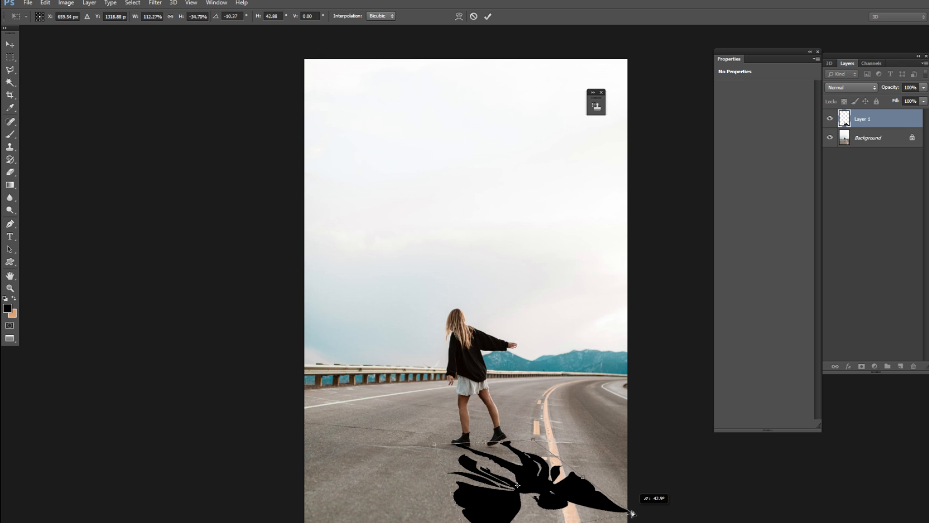
{"action": "left_click_drag", "start_coordinate": [536, 440], "coordinate": [524, 445]}
{"action": "key", "text": "Return"}
Step: Fine-tune the shadow's upper edge with a free transform so its feet line up with the woman's boots
{"action": "key", "text": "ctrl+plus"}
{"action": "key", "text": "ctrl+plus"}
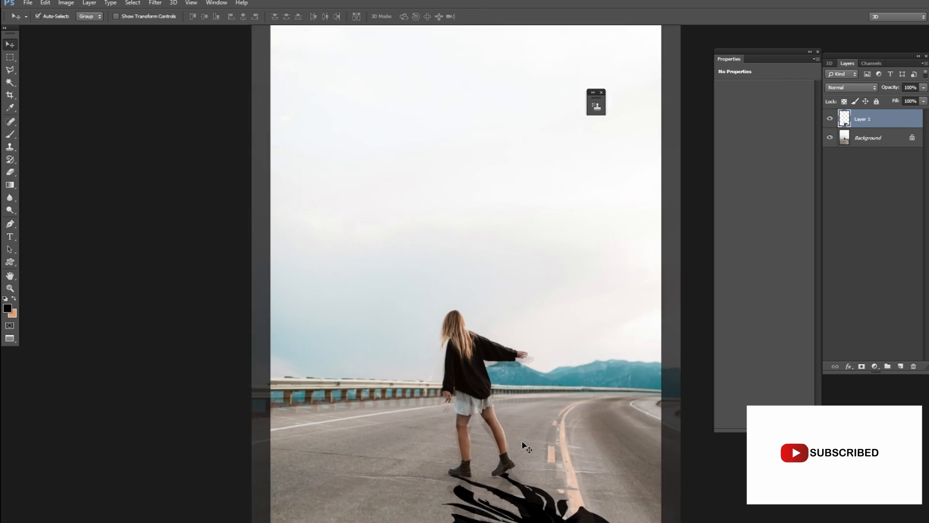
{"action": "left_click_drag", "start_coordinate": [531, 483], "coordinate": [447, 171]}
{"action": "left_click_drag", "start_coordinate": [465, 347], "coordinate": [438, 257]}
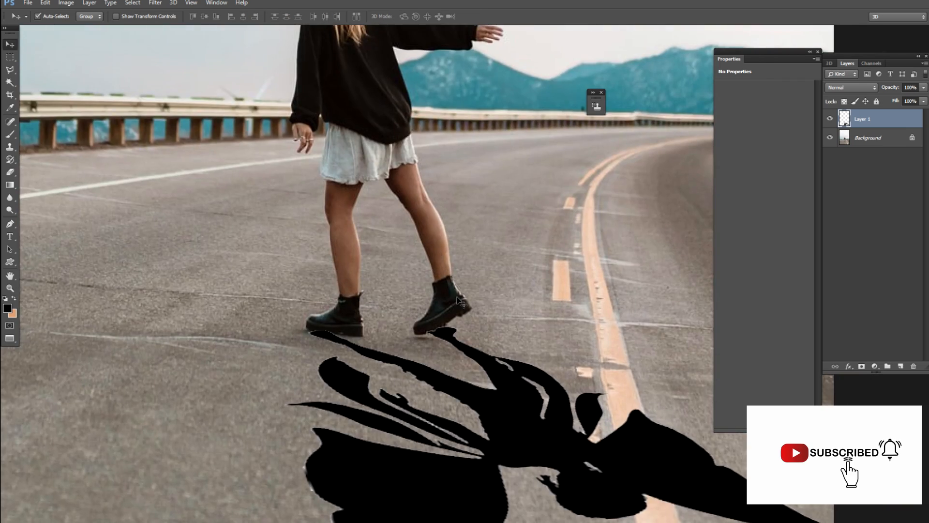
{"action": "key", "text": "ctrl+plus"}
{"action": "key", "text": "ctrl+plus"}
{"action": "left_click_drag", "start_coordinate": [449, 330], "coordinate": [410, 303]}
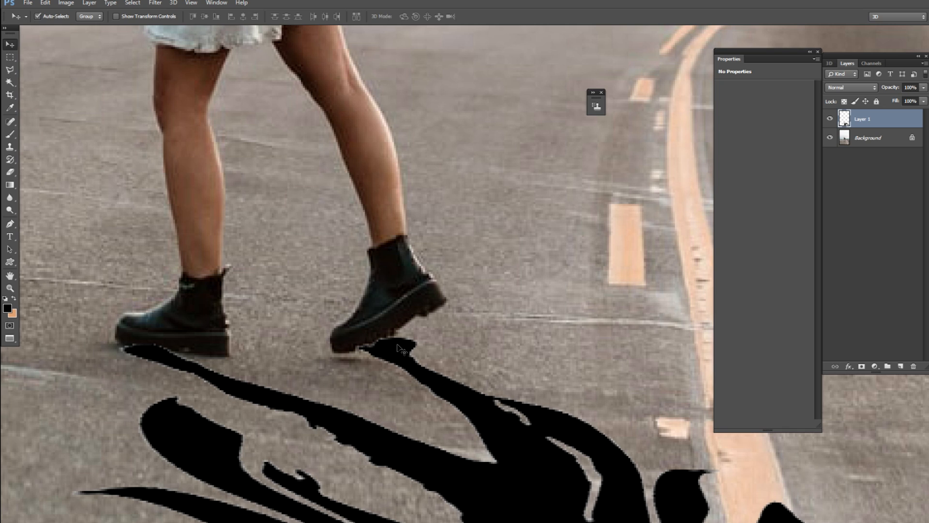
{"action": "key", "text": "ctrl+t"}
{"action": "key", "text": "ctrl+minus"}
{"action": "key", "text": "ctrl+minus"}
{"action": "left_click_drag", "start_coordinate": [476, 339], "coordinate": [362, 276]}
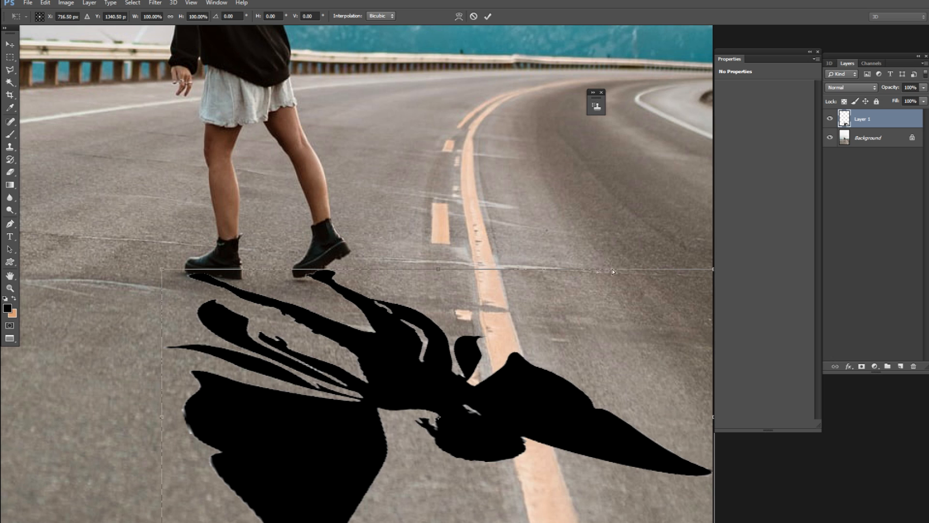
{"action": "left_click_drag", "start_coordinate": [441, 270], "coordinate": [431, 276]}
{"action": "left_click_drag", "start_coordinate": [151, 276], "coordinate": [174, 276]}
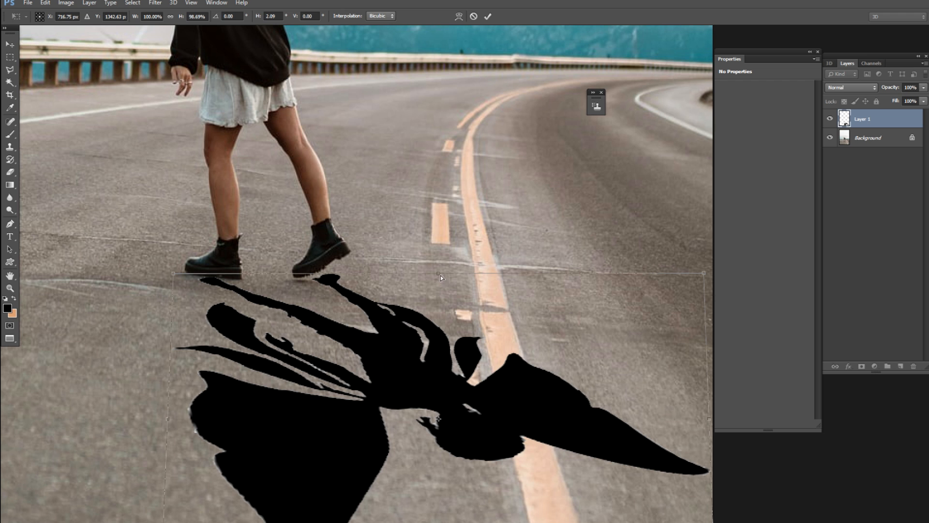
{"action": "left_click_drag", "start_coordinate": [440, 277], "coordinate": [432, 275]}
{"action": "key", "text": "Return"}
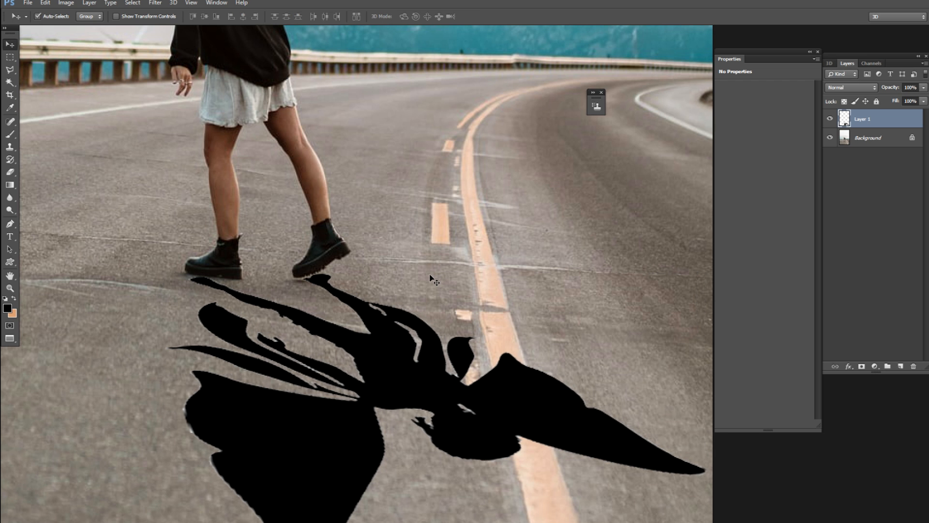
Step: Set the shadow layer's Blend If underlying range to 64 and 253, and reduce its fill to 66%
{"action": "key", "text": "ctrl+0"}
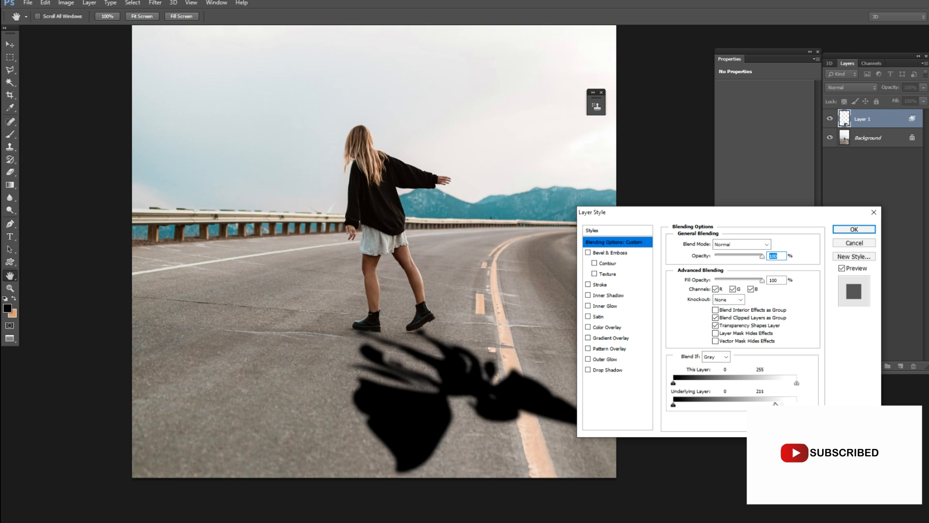
{"action": "left_click_drag", "start_coordinate": [779, 403], "coordinate": [748, 392]}
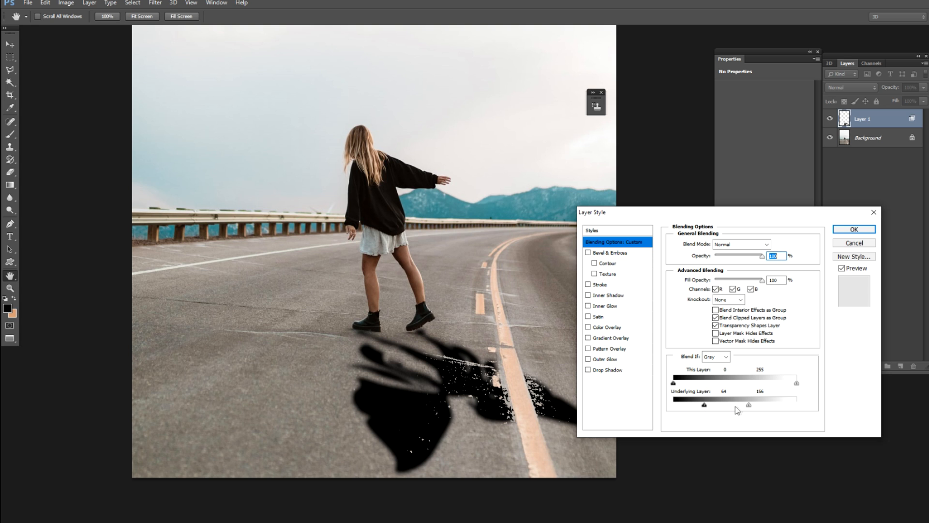
{"action": "left_click_drag", "start_coordinate": [749, 406], "coordinate": [771, 410]}
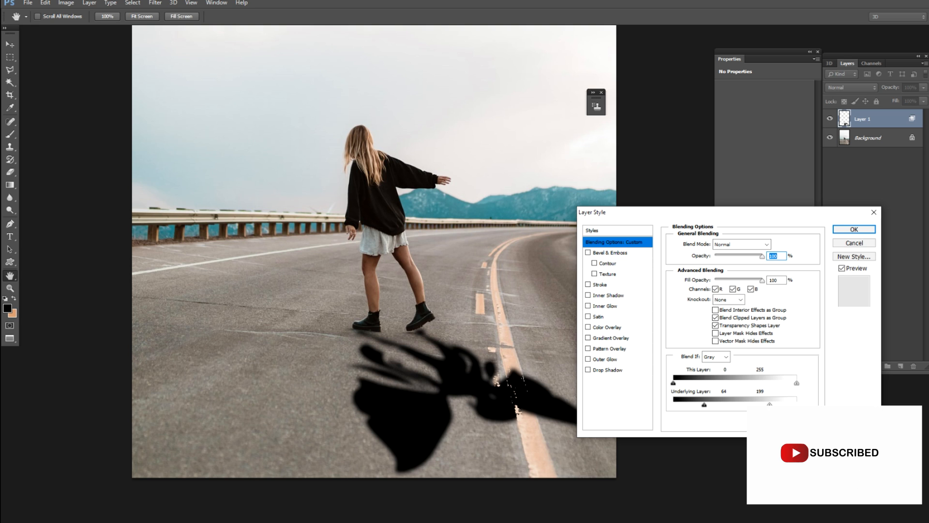
{"action": "left_click_drag", "start_coordinate": [796, 404], "coordinate": [794, 393]}
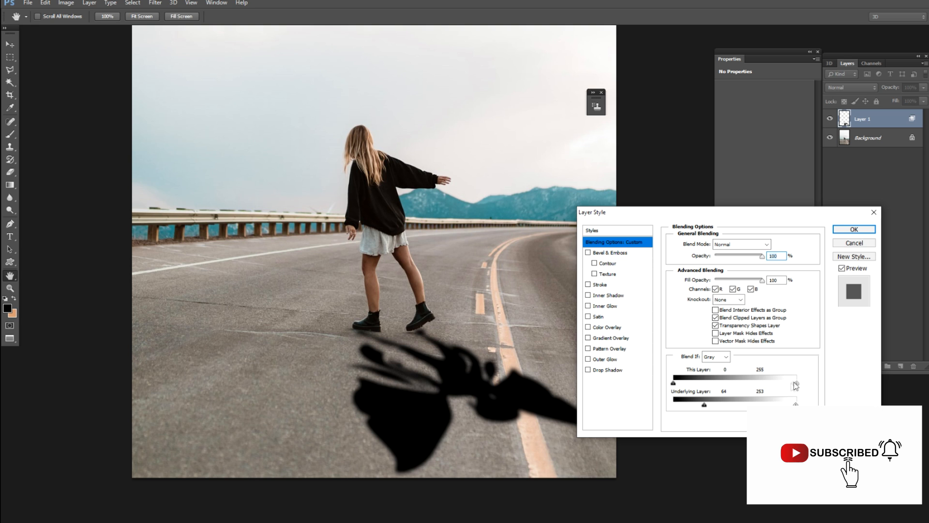
{"action": "left_click", "coordinate": [854, 229]}
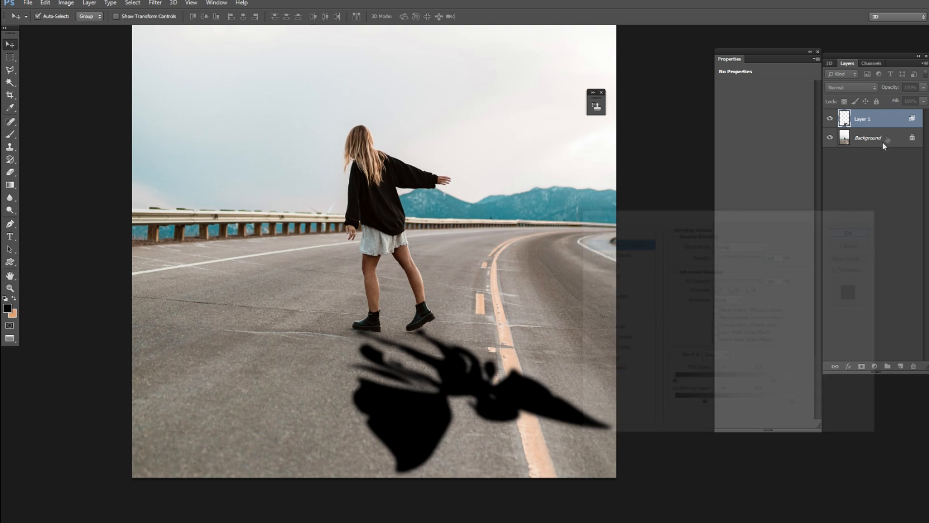
{"action": "left_click", "coordinate": [923, 101]}
{"action": "left_click_drag", "start_coordinate": [913, 114], "coordinate": [908, 118]}
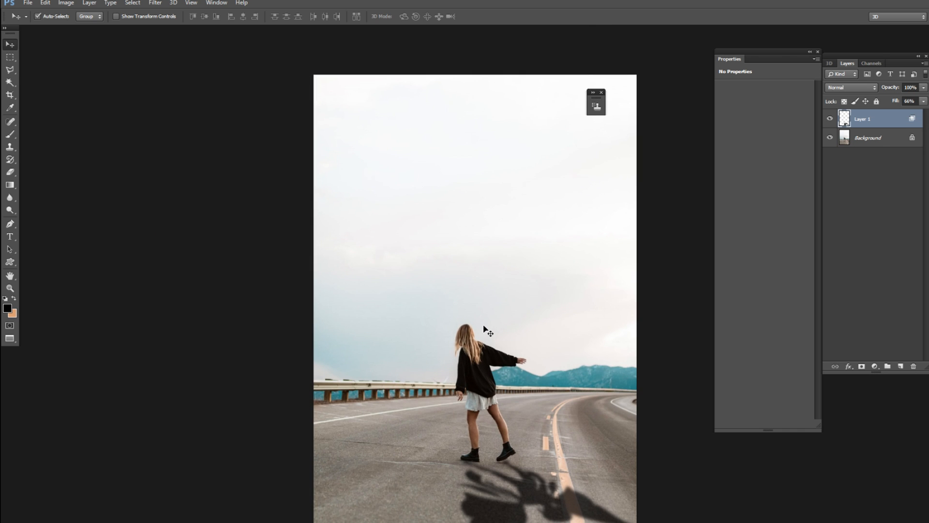
Step: Open the eagle image 055 and copy it into the road photo, placing it over the sky
{"action": "left_click", "coordinate": [176, 111]}
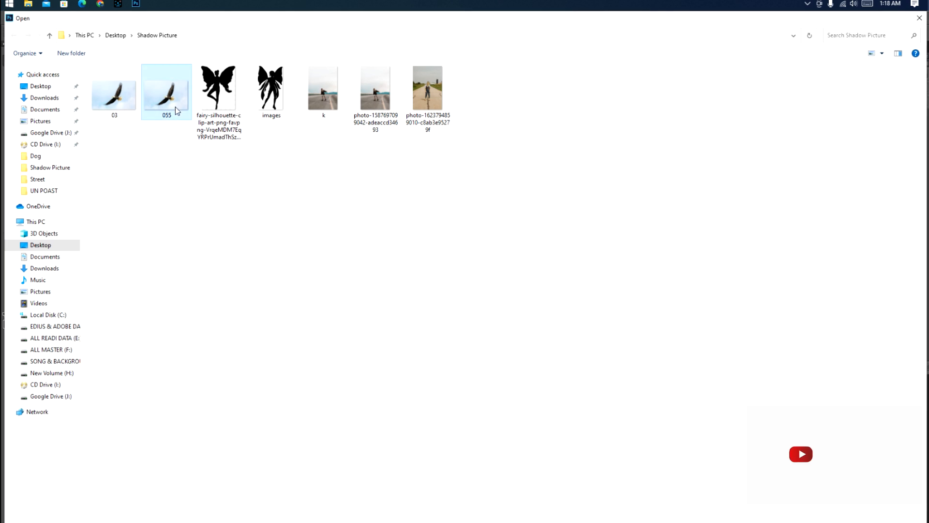
{"action": "double_click", "coordinate": [175, 106]}
{"action": "left_click_drag", "start_coordinate": [333, 64], "coordinate": [600, 116]}
{"action": "left_click_drag", "start_coordinate": [426, 293], "coordinate": [196, 243]}
{"action": "key", "text": "f"}
{"action": "left_click_drag", "start_coordinate": [423, 264], "coordinate": [452, 258]}
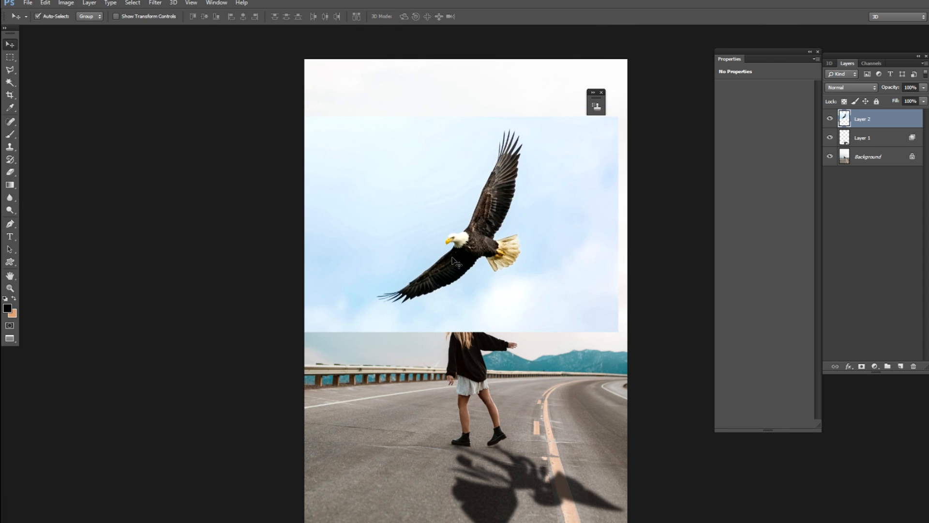
Step: Scale the eagle image down to about 92%
{"action": "key", "text": "ctrl+t"}
{"action": "left_click_drag", "start_coordinate": [616, 125], "coordinate": [602, 128]}
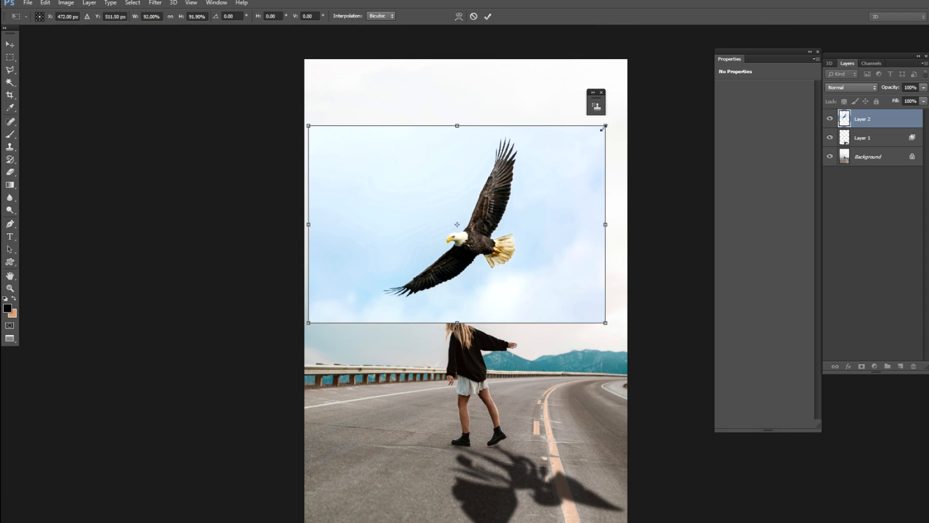
{"action": "key", "text": "Return"}
Step: Select the blue sky and the cloud patch around the eagle with the Magic Wand, delete them, and clear the selection
{"action": "key", "text": "w"}
{"action": "left_click", "coordinate": [543, 223]}
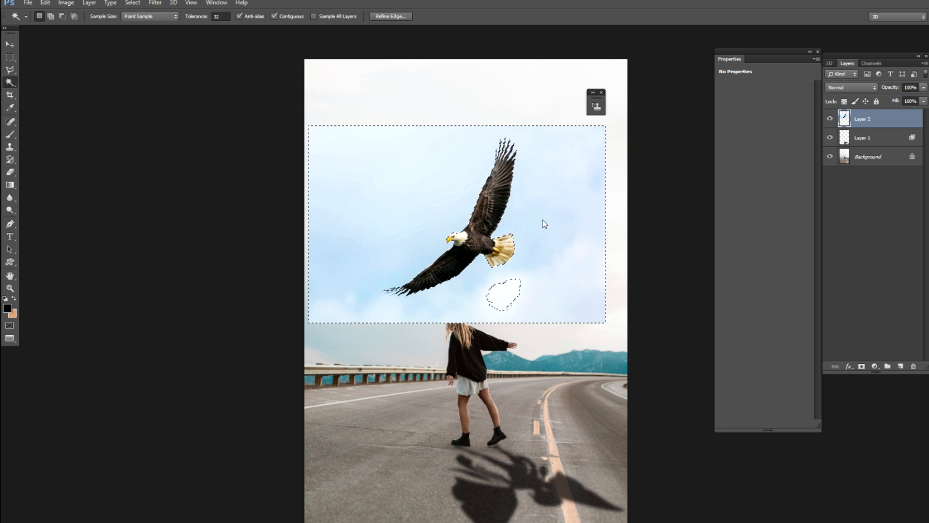
{"action": "left_click", "coordinate": [508, 298], "text": "shift"}
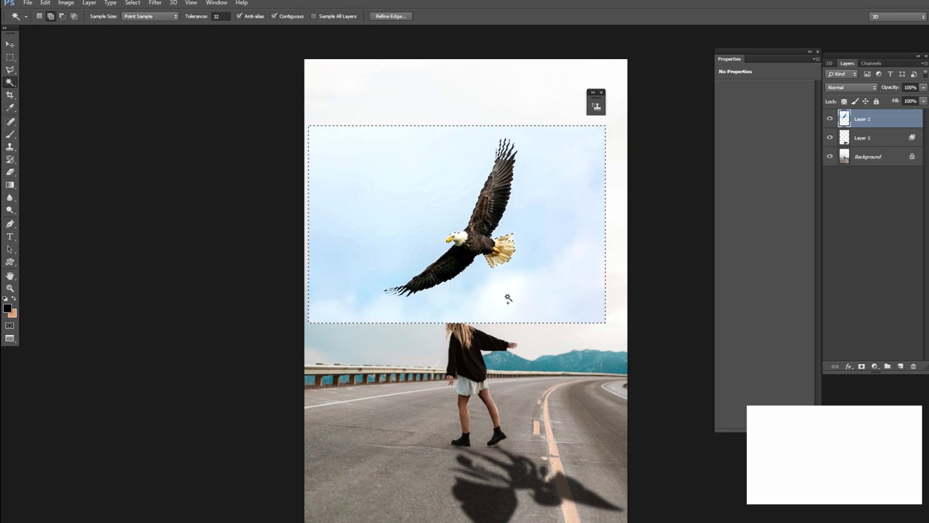
{"action": "right_click", "coordinate": [553, 222]}
{"action": "left_click", "coordinate": [588, 349]}
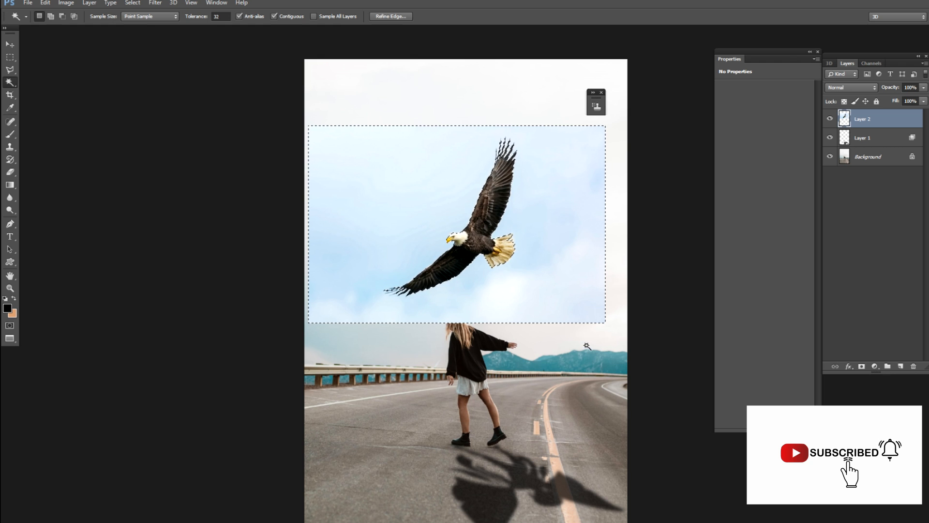
{"action": "key", "text": "Delete"}
{"action": "key", "text": "ctrl+d"}
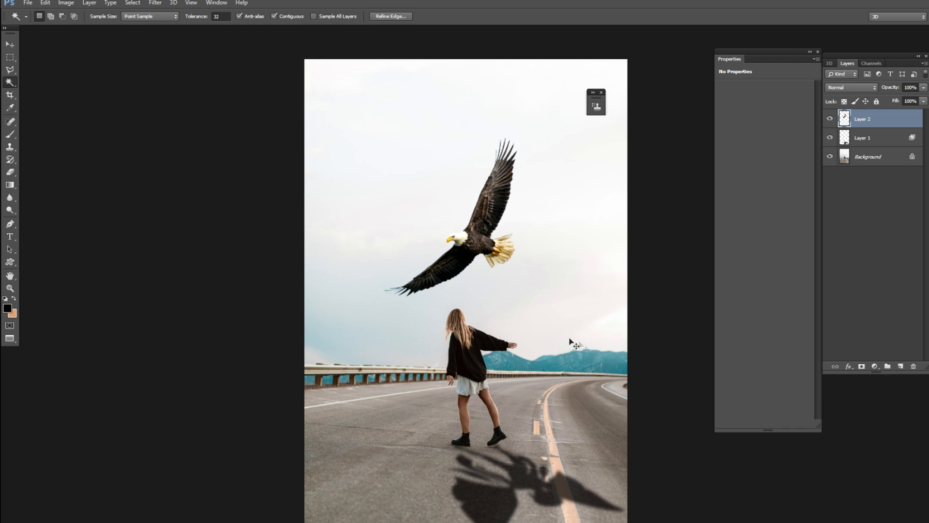
Step: Move the eagle up and to the left in the sky and flip it horizontally
{"action": "key", "text": "v"}
{"action": "left_click_drag", "start_coordinate": [491, 246], "coordinate": [454, 228]}
{"action": "key", "text": "ctrl+t"}
{"action": "right_click", "coordinate": [454, 228]}
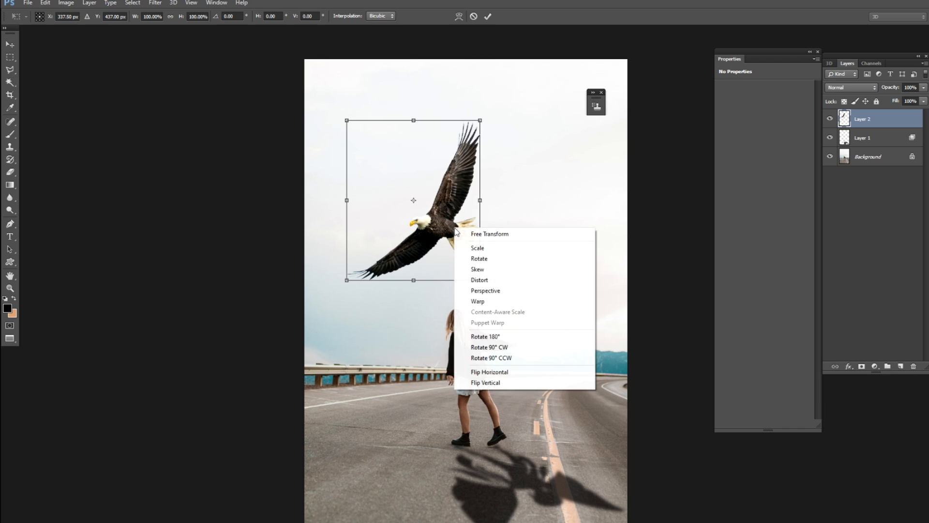
{"action": "left_click", "coordinate": [493, 373]}
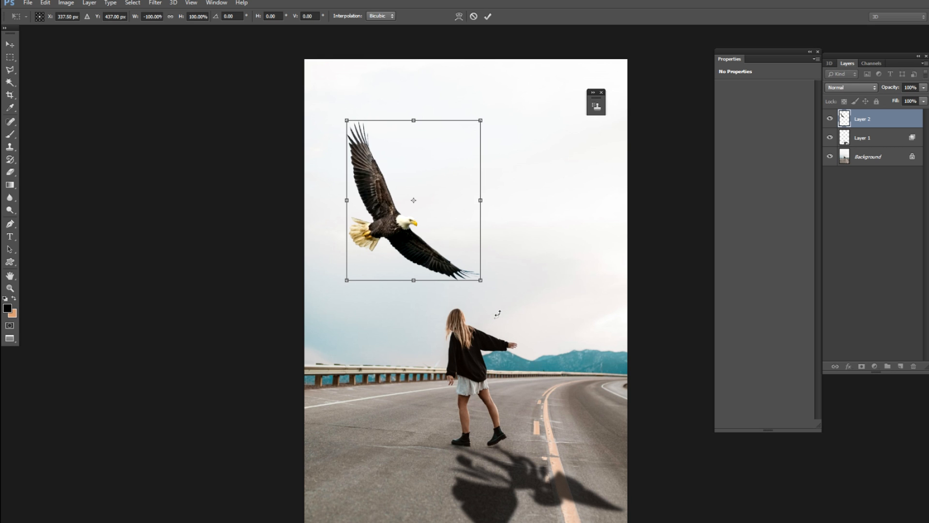
Step: Rotate the eagle about 17° counter-clockwise, scale it down, and place it in the sky to the woman's upper left
{"action": "left_click_drag", "start_coordinate": [481, 280], "coordinate": [486, 287]}
{"action": "left_click_drag", "start_coordinate": [343, 116], "coordinate": [339, 112]}
{"action": "left_click_drag", "start_coordinate": [525, 195], "coordinate": [517, 163]}
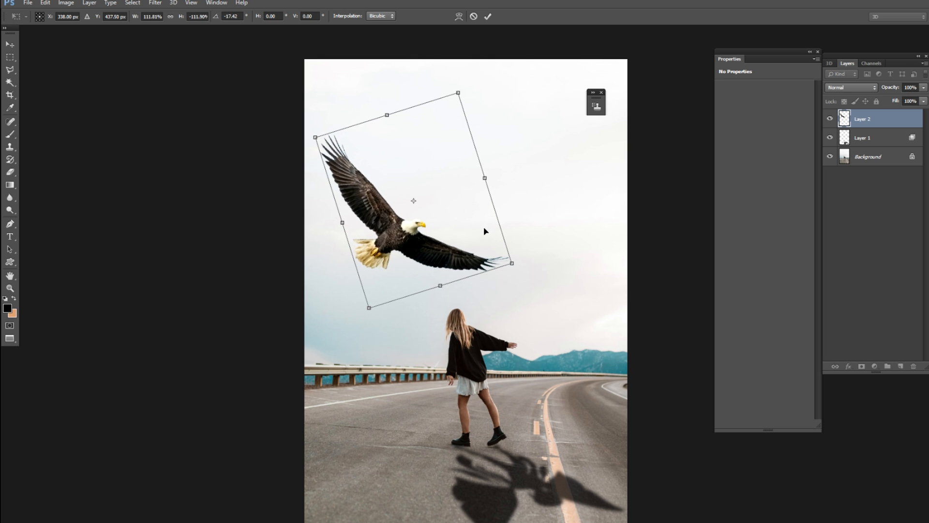
{"action": "left_click_drag", "start_coordinate": [483, 227], "coordinate": [480, 221]}
{"action": "left_click_drag", "start_coordinate": [455, 89], "coordinate": [438, 123]}
{"action": "left_click_drag", "start_coordinate": [417, 159], "coordinate": [394, 197]}
{"action": "key", "text": "Return"}
{"action": "key", "text": "ctrl+plus"}
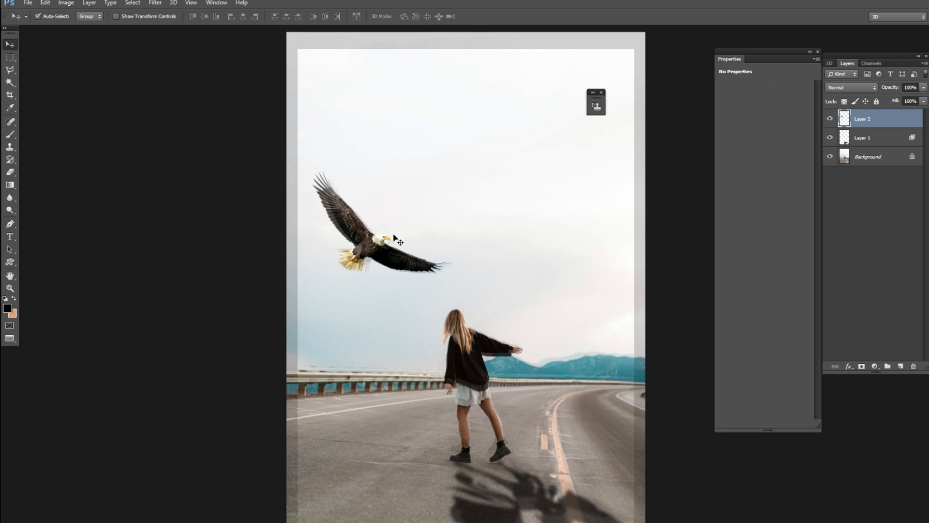
Step: Set the eagle layer's Blend If white point for the underlying layer to 227 in its blending options
{"action": "right_click", "coordinate": [845, 117]}
{"action": "left_click", "coordinate": [847, 121]}
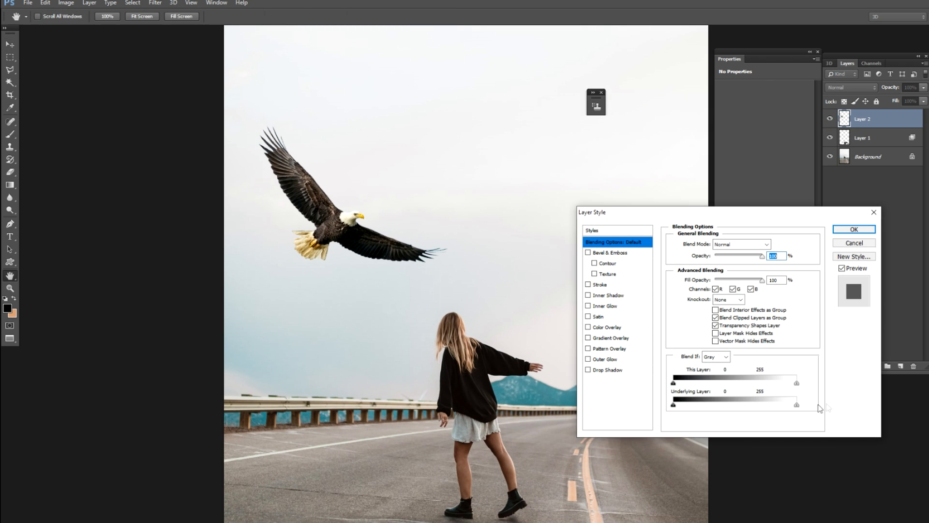
{"action": "mouse_move", "coordinate": [792, 409]}
{"action": "left_mouse_down"}
{"action": "mouse_move", "coordinate": [781, 405]}
{"action": "mouse_move", "coordinate": [794, 406]}
{"action": "left_mouse_up"}
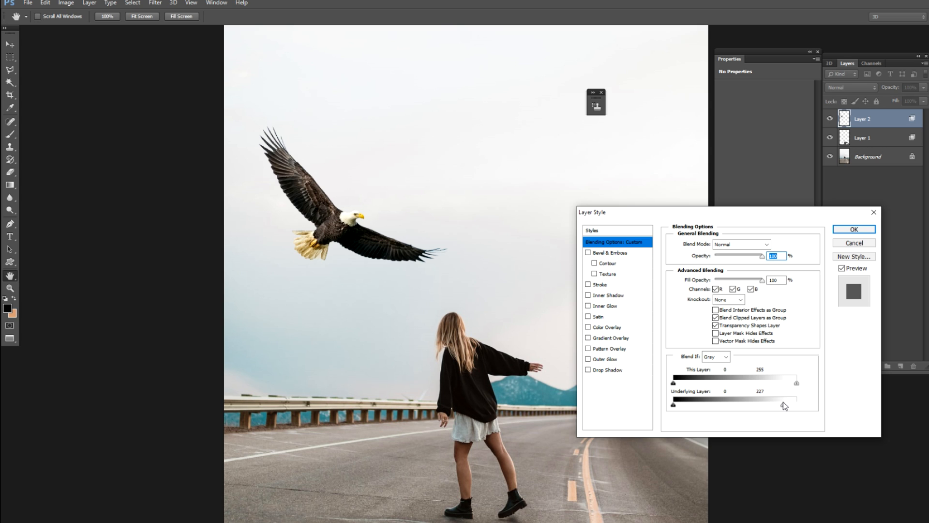
{"action": "left_click", "coordinate": [856, 231]}
Step: Move the eagle slightly up and to the left in the sky, keeping its Normal blend mode, and deselect its layer
{"action": "left_click_drag", "start_coordinate": [339, 228], "coordinate": [328, 192]}
{"action": "key", "text": "ctrl+minus"}
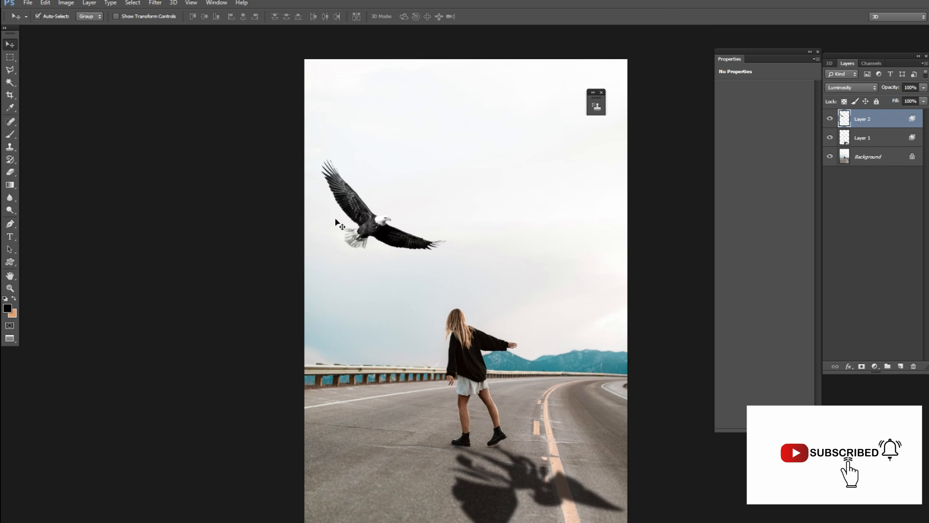
{"action": "left_click", "coordinate": [924, 101]}
{"action": "left_click_drag", "start_coordinate": [919, 115], "coordinate": [920, 115]}
{"action": "left_click", "coordinate": [486, 280]}
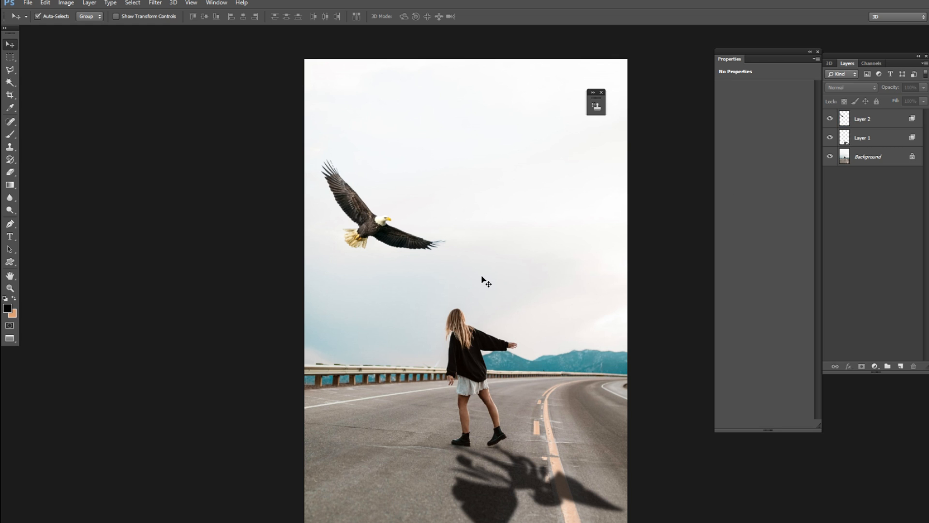
Step: Merge all visible layers and crop away the empty sky above the eagle plus a thin strip on both sides
{"action": "key", "text": "ctrl+shift+e"}
{"action": "key", "text": "c"}
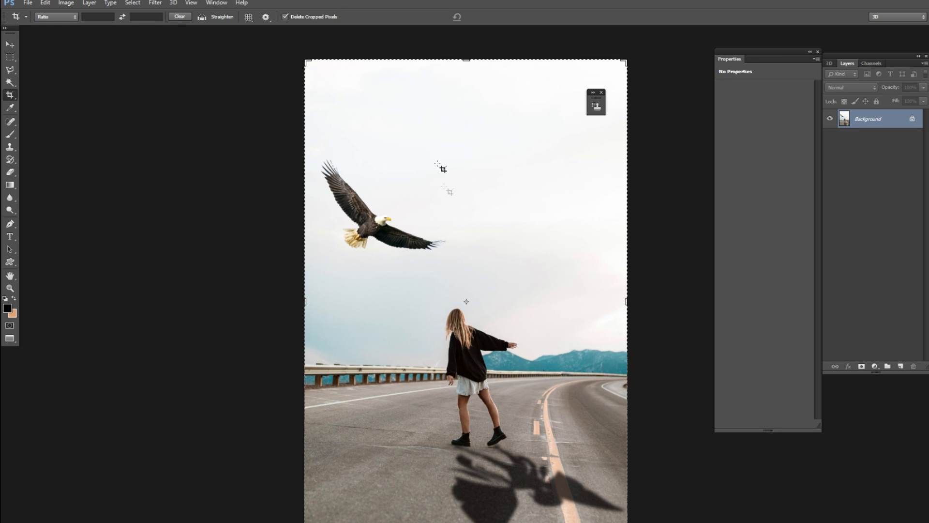
{"action": "left_click_drag", "start_coordinate": [466, 60], "coordinate": [470, 104]}
{"action": "left_click_drag", "start_coordinate": [304, 306], "coordinate": [311, 306]}
{"action": "left_click_drag", "start_coordinate": [620, 305], "coordinate": [618, 297]}
{"action": "key", "text": "Return"}
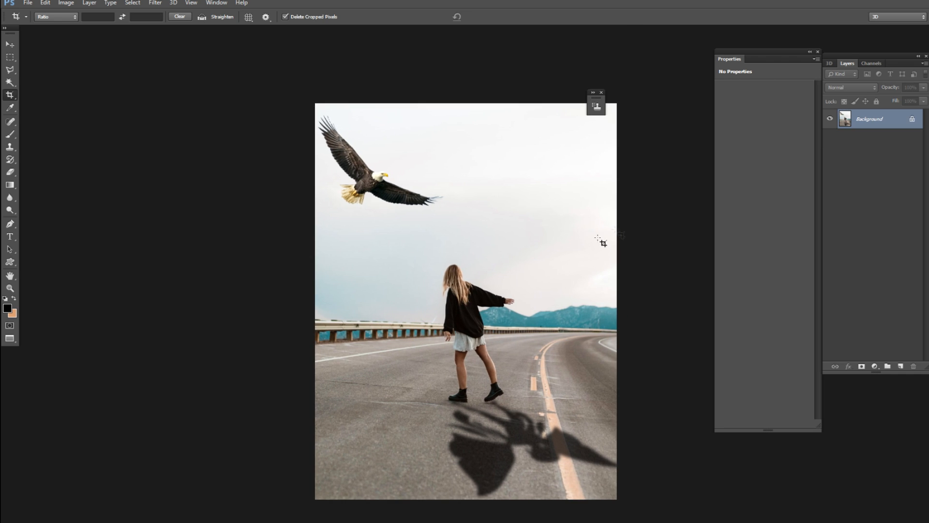
Step: Open the merged image in Camera Raw, set Clarity to +80 and Shadows to -87, and fine-tune the remaining basic tone and colour
{"action": "key", "text": "ctrl+plus"}
{"action": "key", "text": "v"}
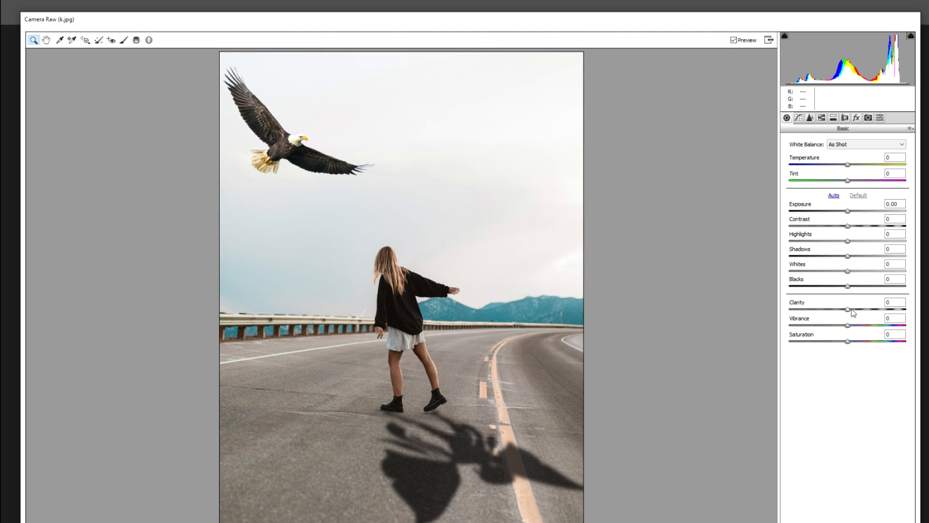
{"action": "left_click_drag", "start_coordinate": [852, 309], "coordinate": [894, 309]}
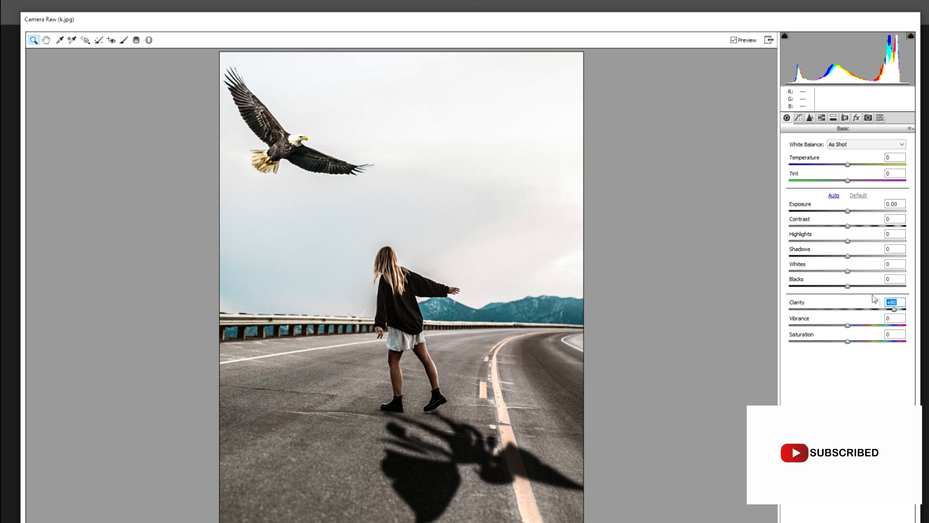
{"action": "left_click_drag", "start_coordinate": [848, 256], "coordinate": [797, 256]}
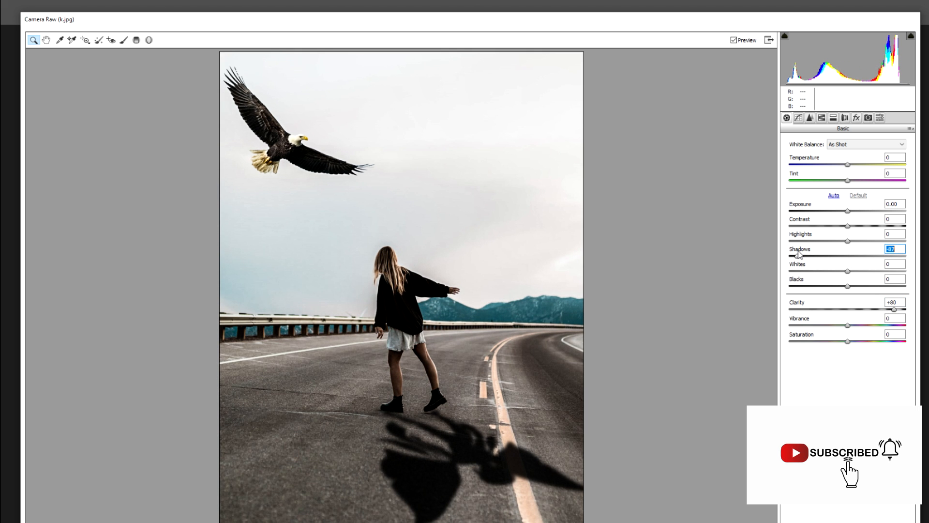
{"action": "mouse_move", "coordinate": [848, 226]}
{"action": "left_mouse_down"}
{"action": "mouse_move", "coordinate": [891, 226]}
{"action": "mouse_move", "coordinate": [836, 237]}
{"action": "left_mouse_up"}
{"action": "mouse_move", "coordinate": [847, 167]}
{"action": "left_mouse_down"}
{"action": "mouse_move", "coordinate": [891, 169]}
{"action": "mouse_move", "coordinate": [821, 173]}
{"action": "mouse_move", "coordinate": [851, 175]}
{"action": "left_mouse_up"}
Step: Set the HSL hue to +24 for Oranges, -65 for Greens and +90 for Blues
{"action": "left_click", "coordinate": [833, 119]}
{"action": "left_click", "coordinate": [821, 118]}
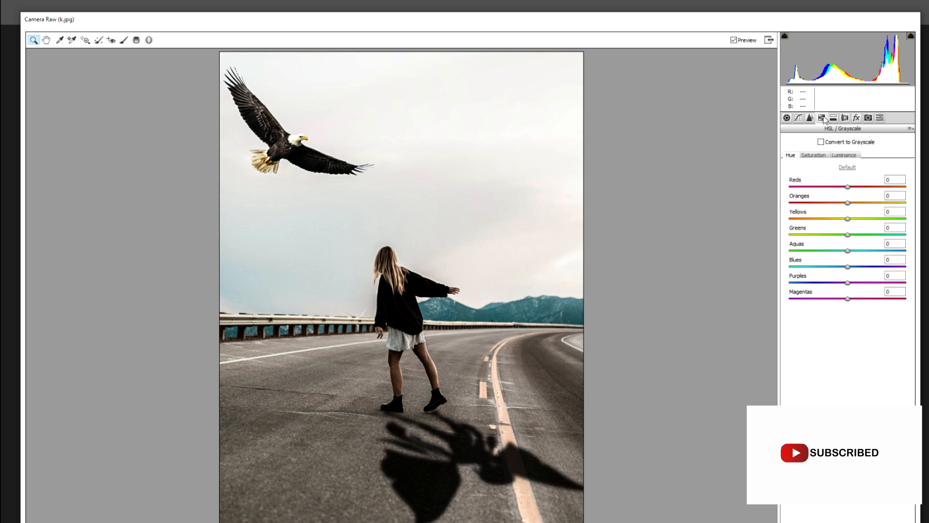
{"action": "left_click_drag", "start_coordinate": [898, 238], "coordinate": [810, 234]}
{"action": "left_click_drag", "start_coordinate": [899, 205], "coordinate": [862, 206]}
{"action": "left_click_drag", "start_coordinate": [850, 267], "coordinate": [901, 266]}
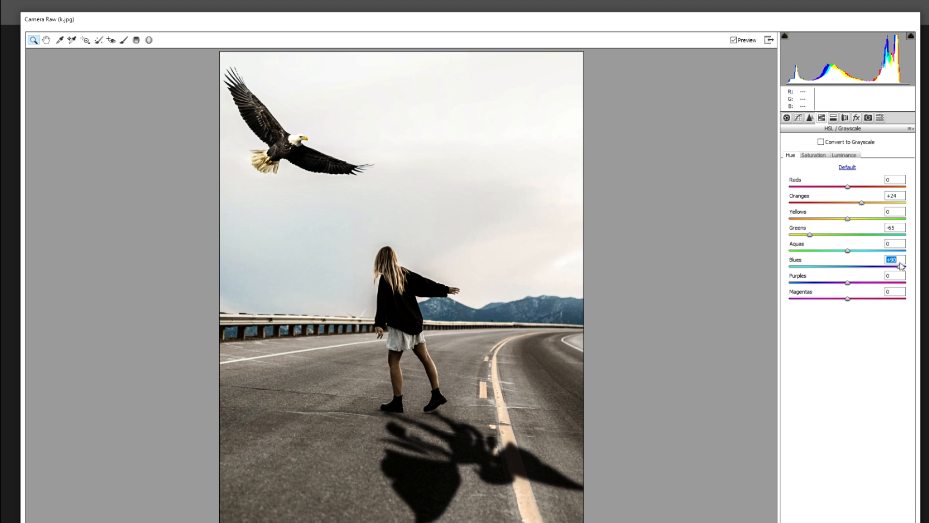
Step: Set the HSL saturation to -90 for Greens, -46 for Aquas and +87 for Blues, and apply the Camera Raw adjustments
{"action": "left_click", "coordinate": [807, 157]}
{"action": "left_click", "coordinate": [847, 235]}
{"action": "left_click_drag", "start_coordinate": [847, 241], "coordinate": [900, 265]}
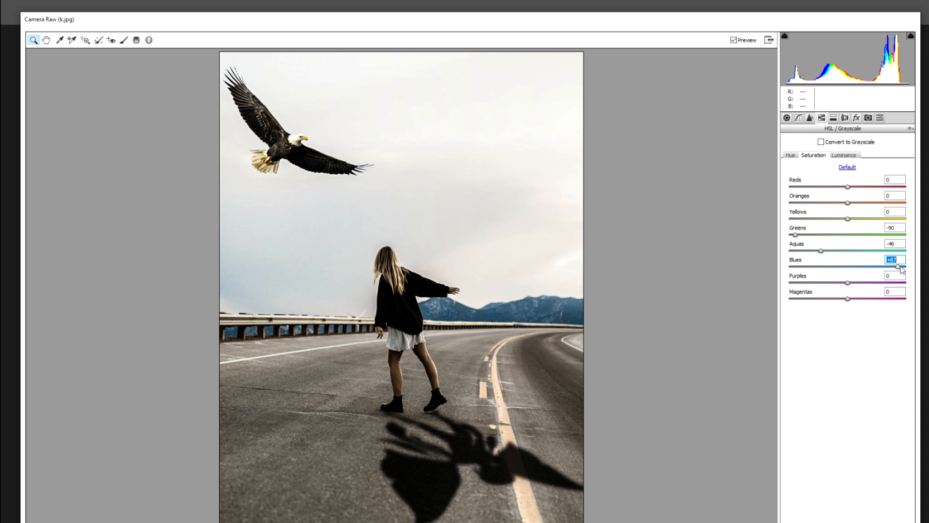
{"action": "left_click", "coordinate": [830, 521]}
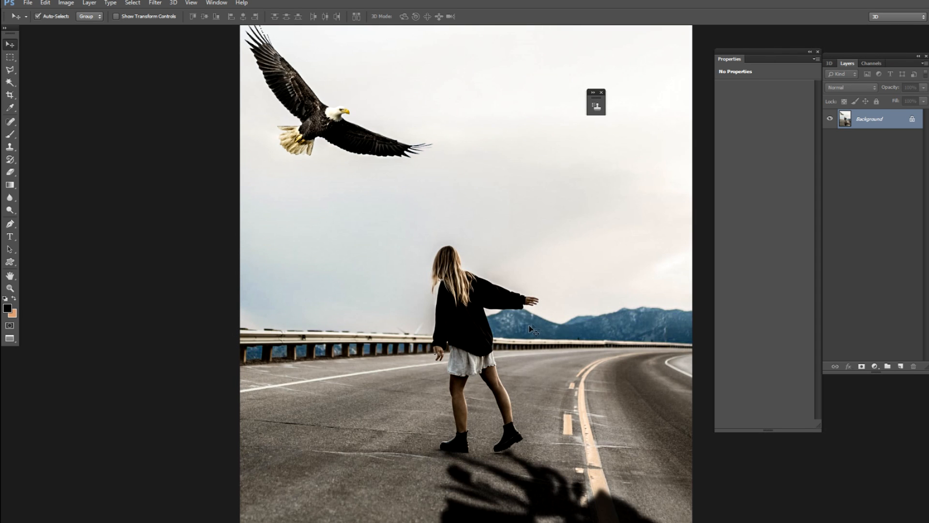
Step: Save the colour-graded composite with Save As
{"action": "key", "text": "ctrl+minus"}
{"action": "key", "text": "ctrl+minus"}
{"action": "key", "text": "ctrl+plus"}
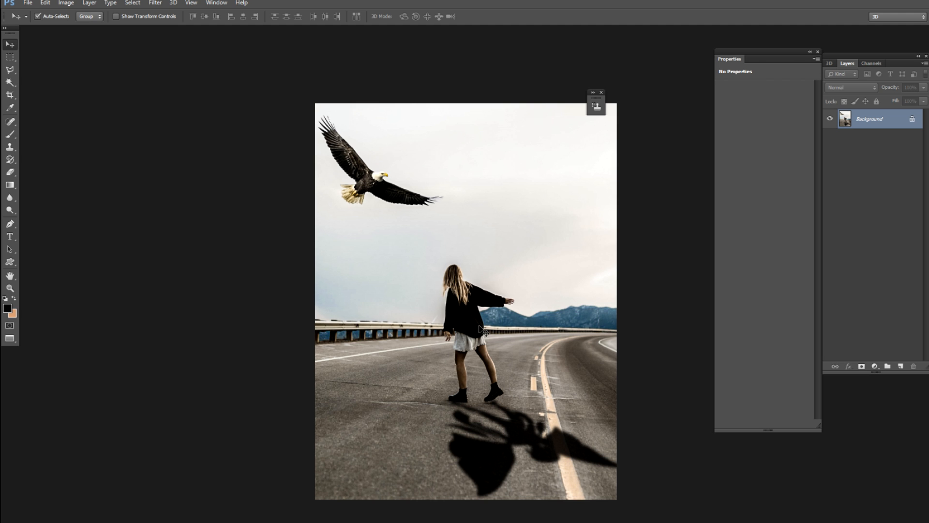
{"action": "key", "text": "ctrl+shift+s"}
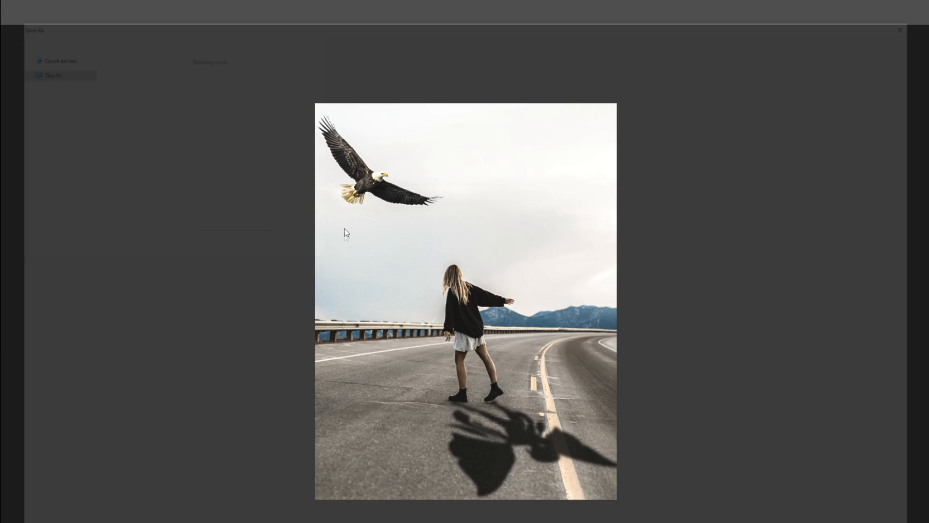
{"action": "key", "text": "Return"}
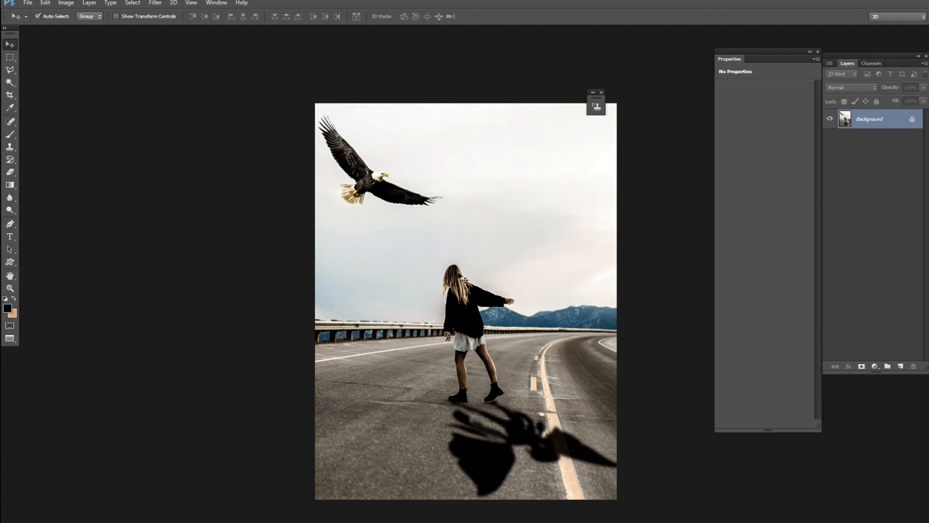
Step: Add the white text "Wish" in Bowlby One SC beside the eagle and enlarge it to about 141 pt
{"action": "key", "text": "e"}
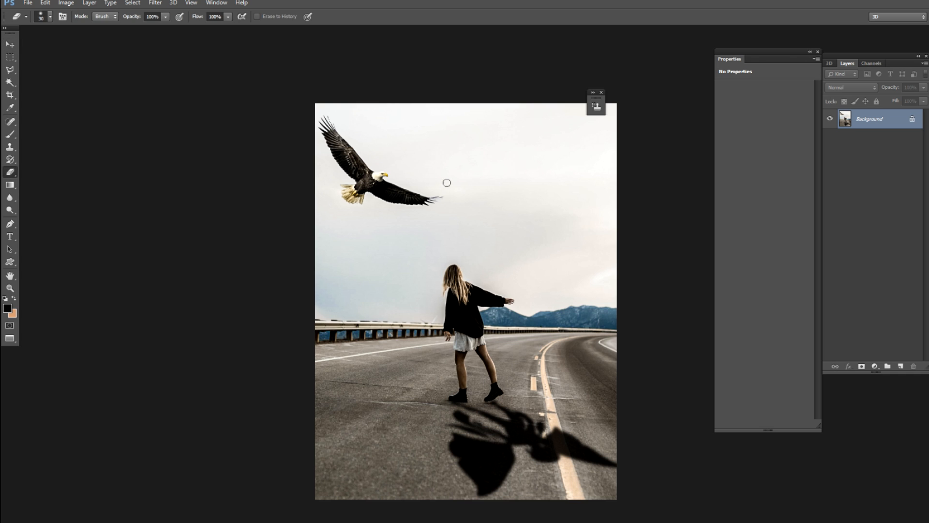
{"action": "key", "text": "t"}
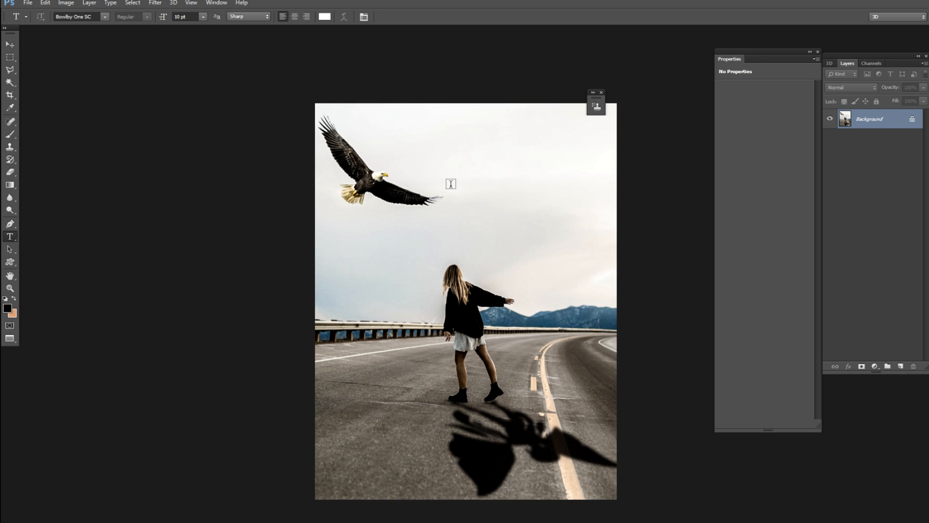
{"action": "left_click", "coordinate": [441, 155]}
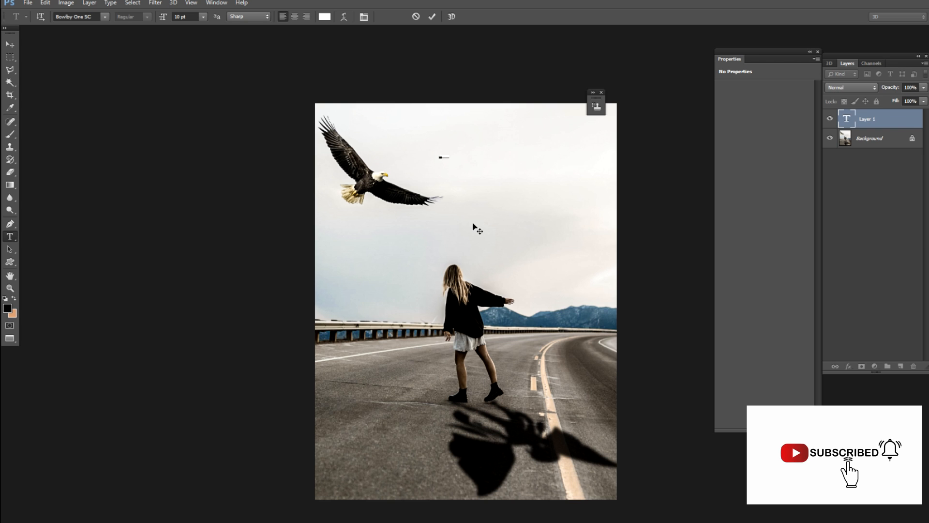
{"action": "key", "text": "ctrl+Return"}
{"action": "key", "text": "ctrl+t"}
{"action": "left_click_drag", "start_coordinate": [451, 160], "coordinate": [506, 190]}
{"action": "key", "text": "Return"}
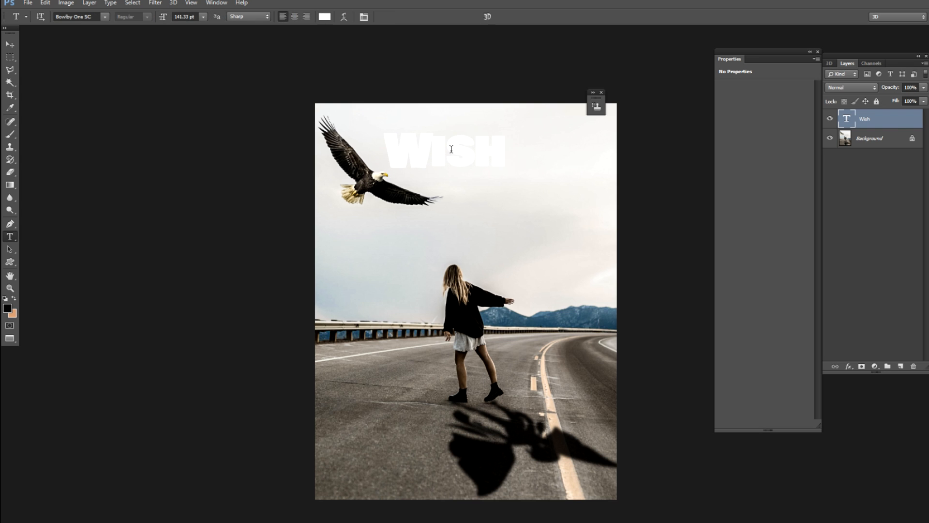
{"action": "right_click", "coordinate": [506, 157]}
{"action": "left_click", "coordinate": [502, 160]}
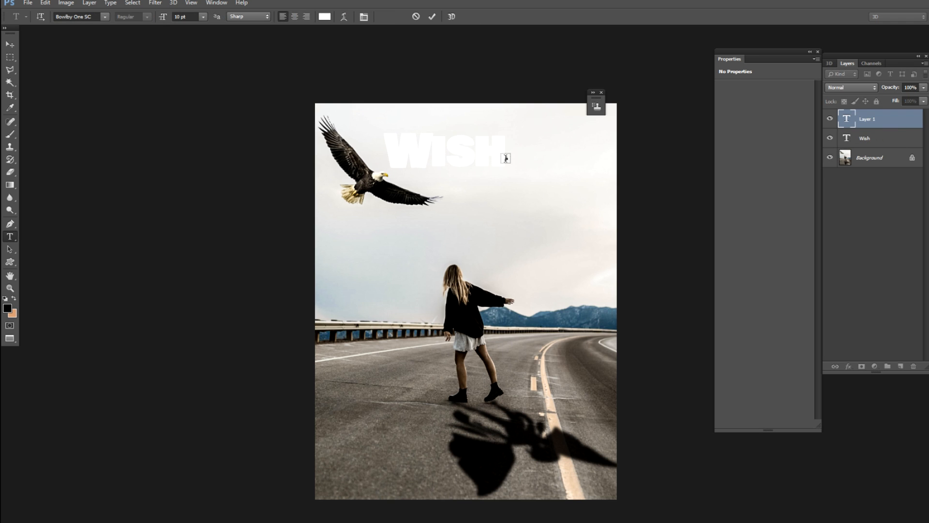
{"action": "key", "text": "Escape"}
Step: Replace the title text with "wish" in lower case so all letters have the same height
{"action": "right_click", "coordinate": [503, 163]}
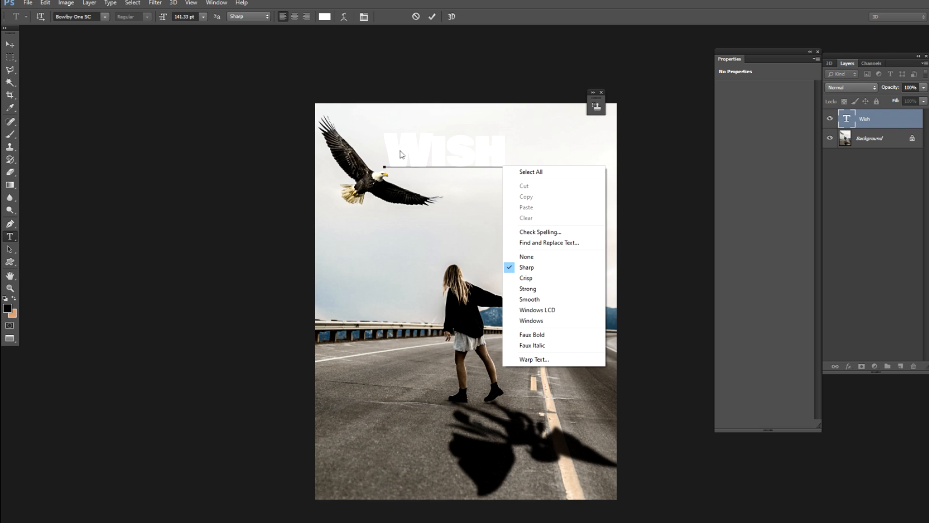
{"action": "left_click", "coordinate": [505, 162]}
{"action": "key", "text": "BackSpace"}
{"action": "key", "text": "BackSpace"}
{"action": "key", "text": "BackSpace"}
{"action": "key", "text": "BackSpace"}
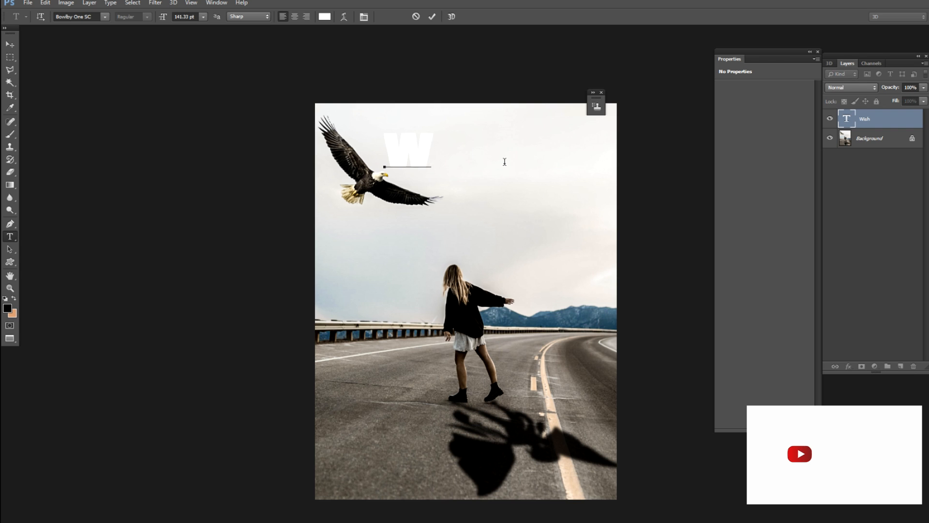
{"action": "type", "text": "WISH"}
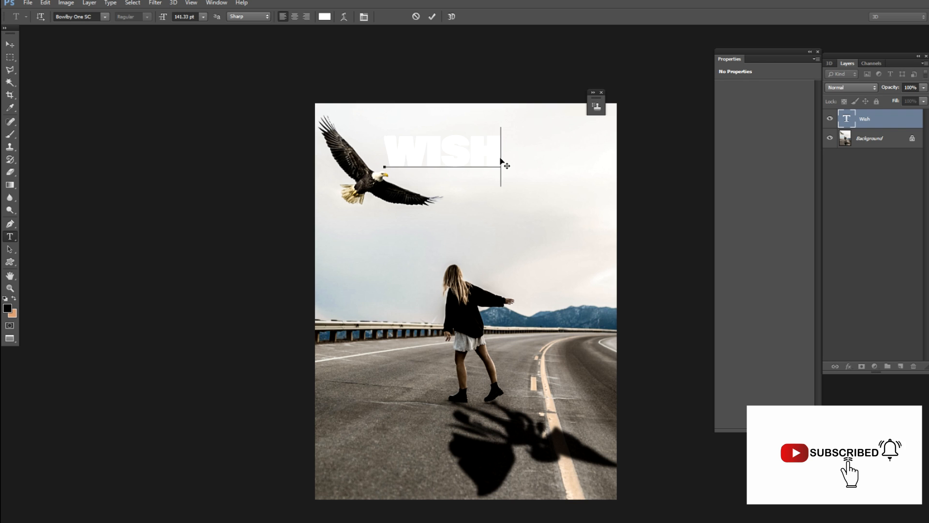
{"action": "left_click", "coordinate": [507, 166]}
Step: Enlarge the "wish" text slightly and position it in the open sky beside the eagle
{"action": "key", "text": "v"}
{"action": "key", "text": "ctrl+t"}
{"action": "left_click_drag", "start_coordinate": [483, 151], "coordinate": [484, 405]}
{"action": "key", "text": "Return"}
{"action": "key", "text": "ctrl+plus"}
{"action": "key", "text": "ctrl+plus"}
{"action": "left_click_drag", "start_coordinate": [504, 340], "coordinate": [476, 358]}
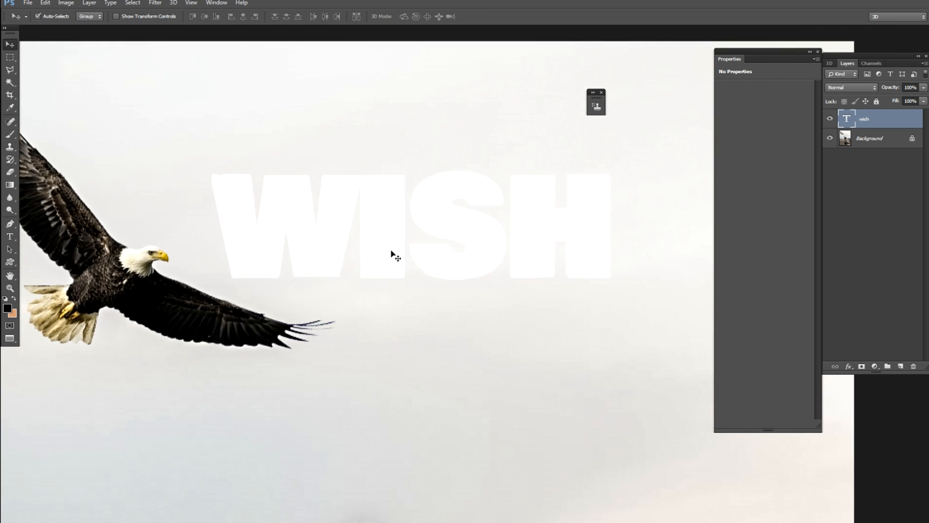
Step: Select the title letters with the Magic Wand, copy that area of the Background to a new layer, and hide the text layer
{"action": "key", "text": "w"}
{"action": "left_click", "coordinate": [390, 254]}
{"action": "left_click", "coordinate": [538, 254]}
{"action": "key", "text": "v"}
{"action": "left_click", "coordinate": [857, 140]}
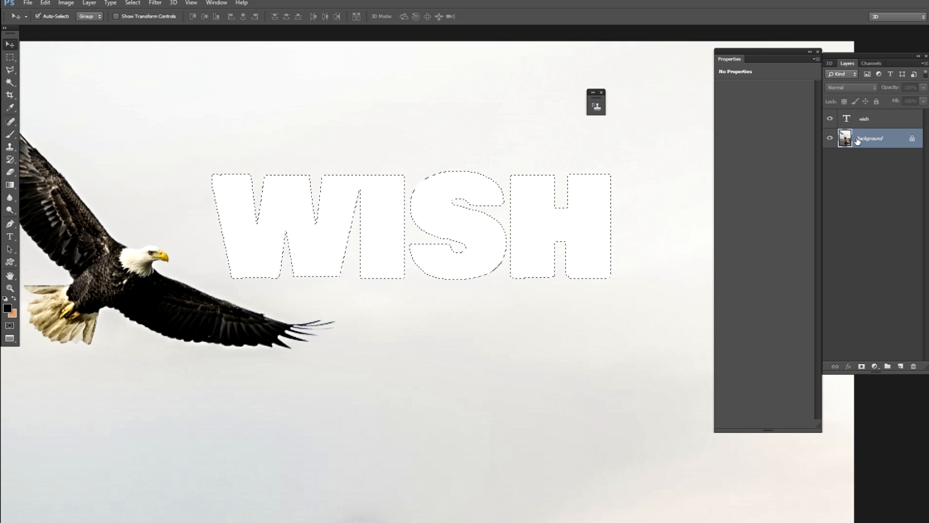
{"action": "key", "text": "ctrl+j"}
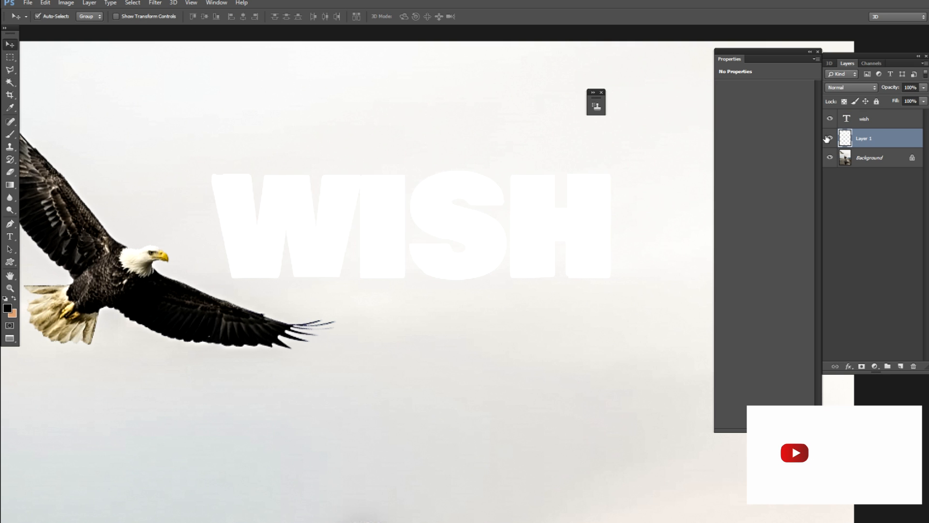
{"action": "left_click", "coordinate": [830, 119]}
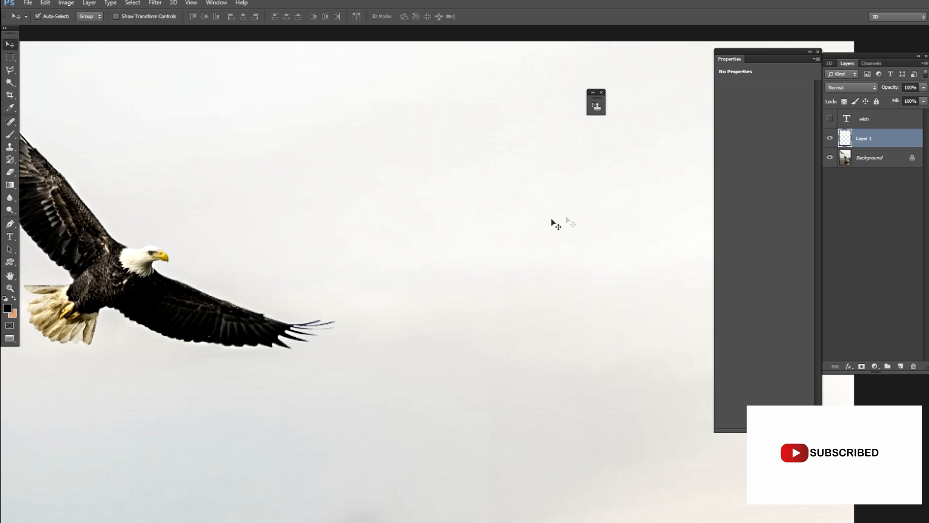
Step: Give the copied letter layer a Bevel & Emboss style with Contour, leaving Texture and Stroke off
{"action": "right_click", "coordinate": [848, 143]}
{"action": "left_click", "coordinate": [850, 149]}
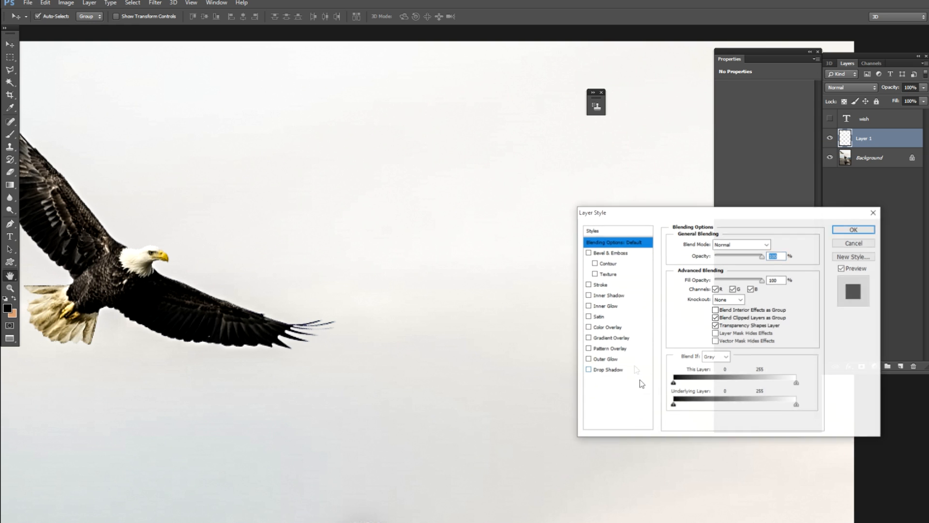
{"action": "left_click", "coordinate": [588, 252]}
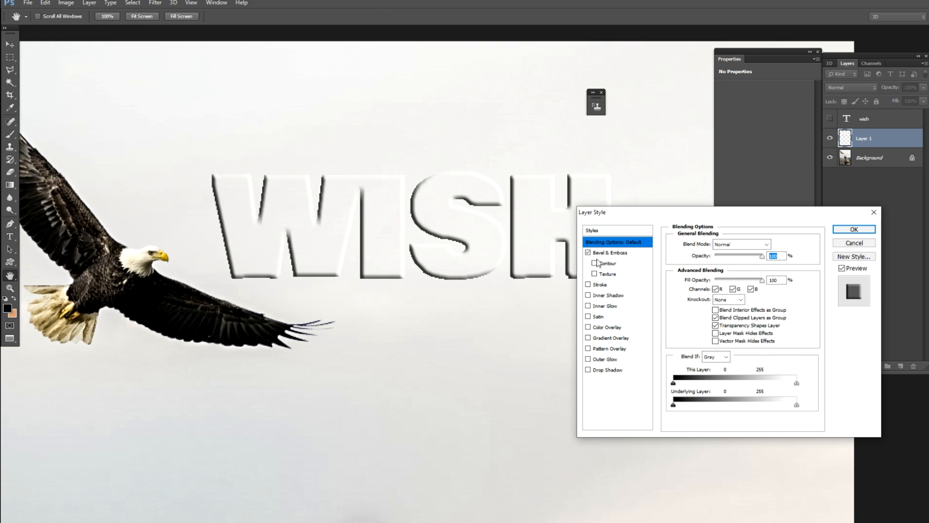
{"action": "left_click", "coordinate": [595, 264]}
{"action": "left_click", "coordinate": [595, 274]}
{"action": "left_click", "coordinate": [595, 273]}
{"action": "left_click", "coordinate": [589, 284]}
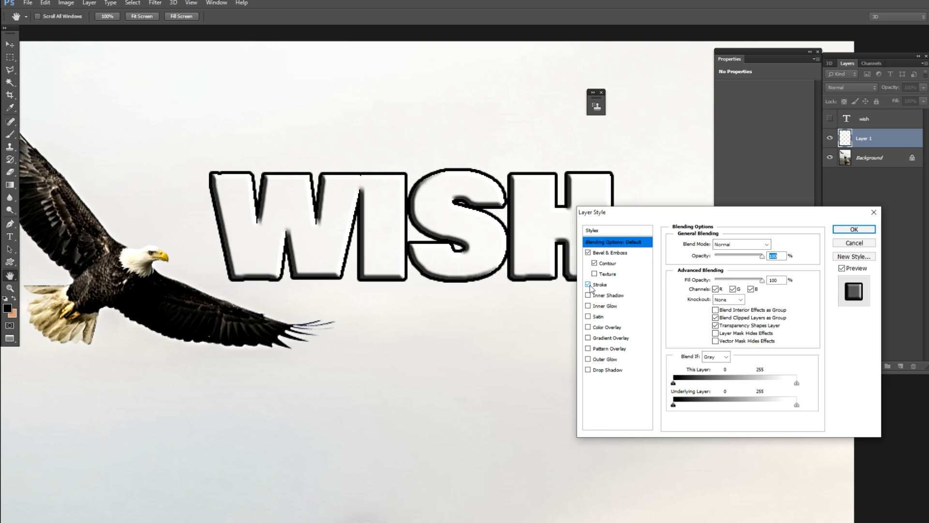
{"action": "left_click", "coordinate": [589, 284]}
{"action": "left_click", "coordinate": [848, 230]}
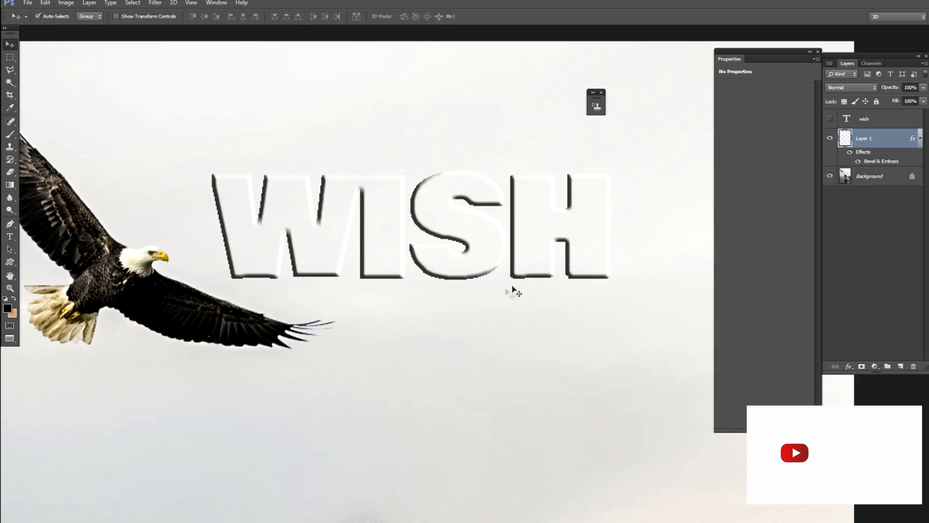
{"action": "scroll", "coordinate": [526, 290], "scroll_direction": "down", "scroll_amount": 3}
{"action": "scroll", "coordinate": [459, 288], "scroll_direction": "up", "scroll_amount": 1}
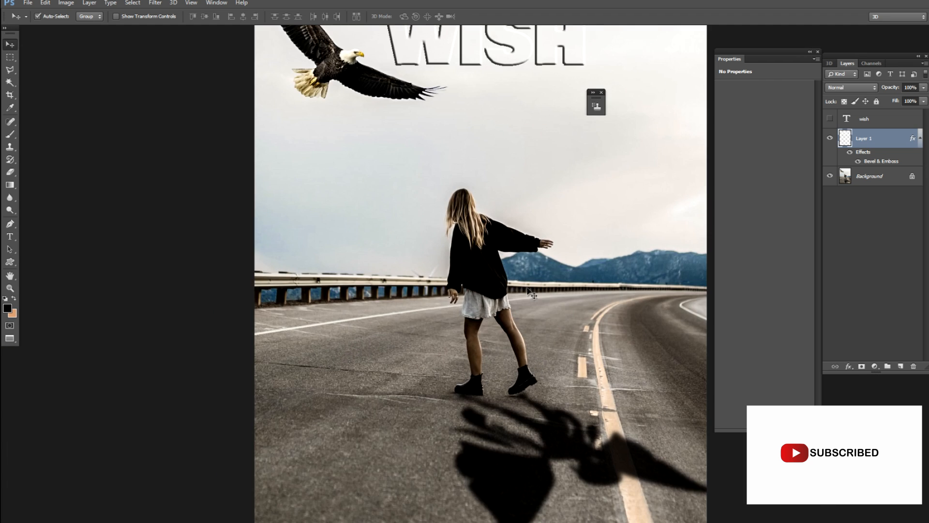
Step: Tint the copied letter layer towards red with Color Balance, setting the Cyan–Red midtones level to +72
{"action": "left_click_drag", "start_coordinate": [524, 183], "coordinate": [480, 390]}
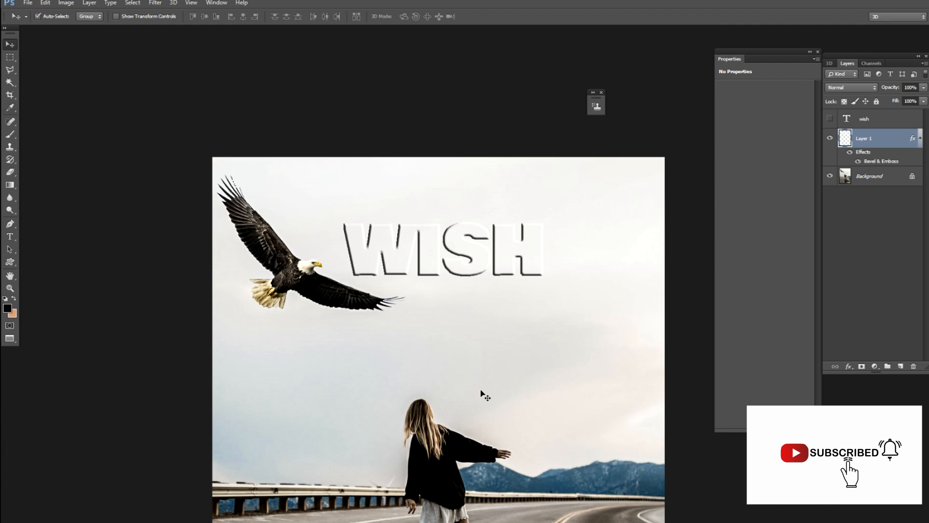
{"action": "key", "text": "ctrl+b"}
{"action": "left_click_drag", "start_coordinate": [684, 130], "coordinate": [666, 144]}
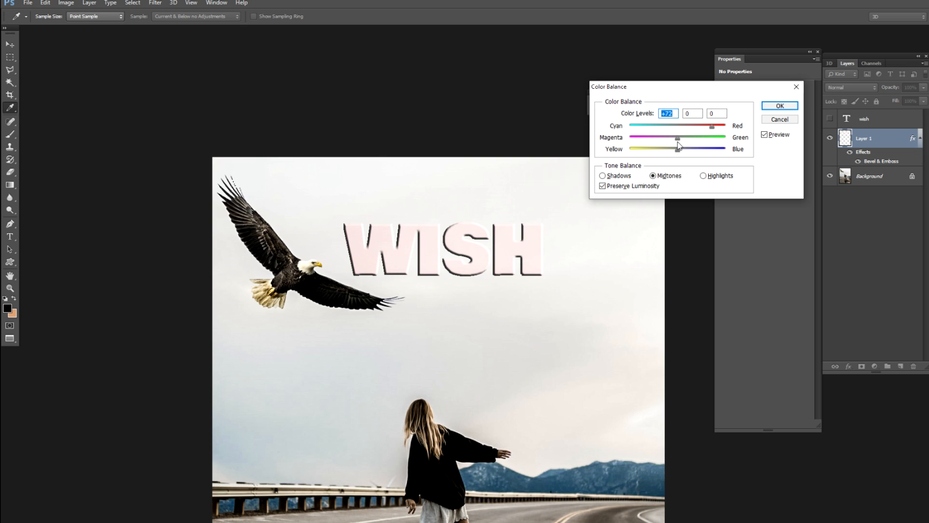
{"action": "key", "text": "Return"}
Step: Shift the copied letter layer's hue to -180 with Hue/Saturation
{"action": "key", "text": "ctrl+u"}
{"action": "left_click_drag", "start_coordinate": [775, 266], "coordinate": [712, 270]}
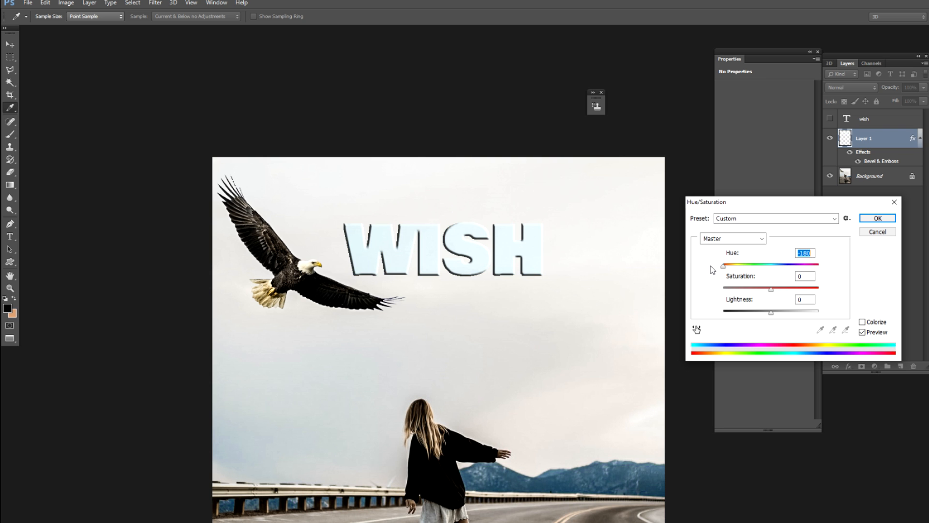
{"action": "key", "text": "Return"}
Step: Delete the copied letter layer and make the "wish" text layer visible again
{"action": "key", "text": "ctrl+0"}
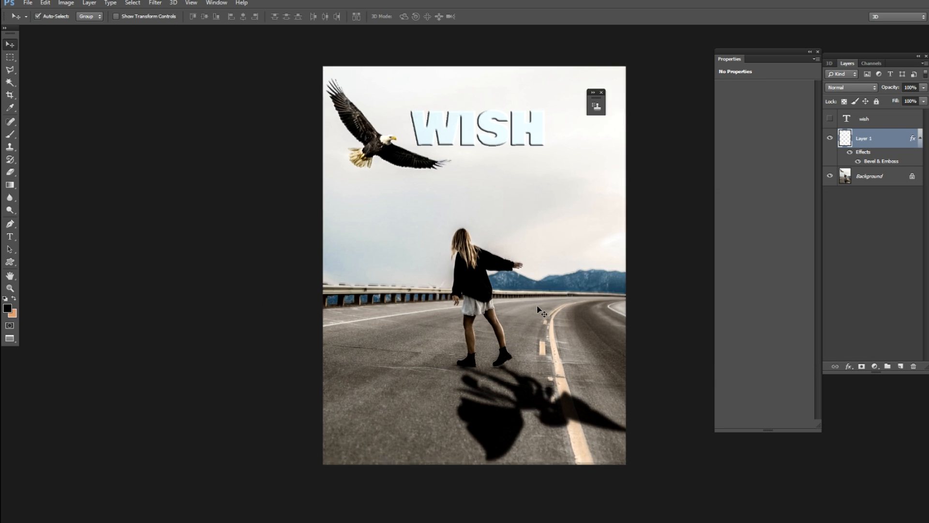
{"action": "key", "text": "ctrl+plus"}
{"action": "left_click_drag", "start_coordinate": [525, 188], "coordinate": [538, 315]}
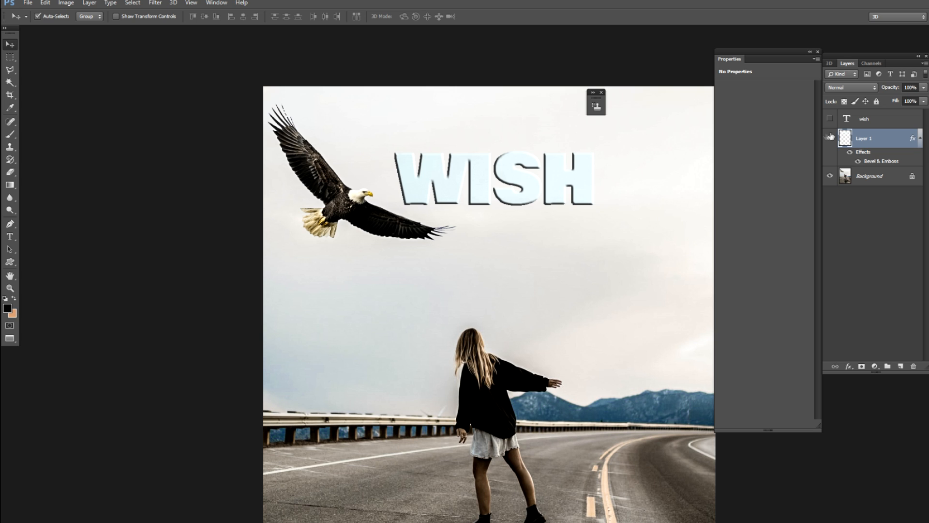
{"action": "key", "text": "Delete"}
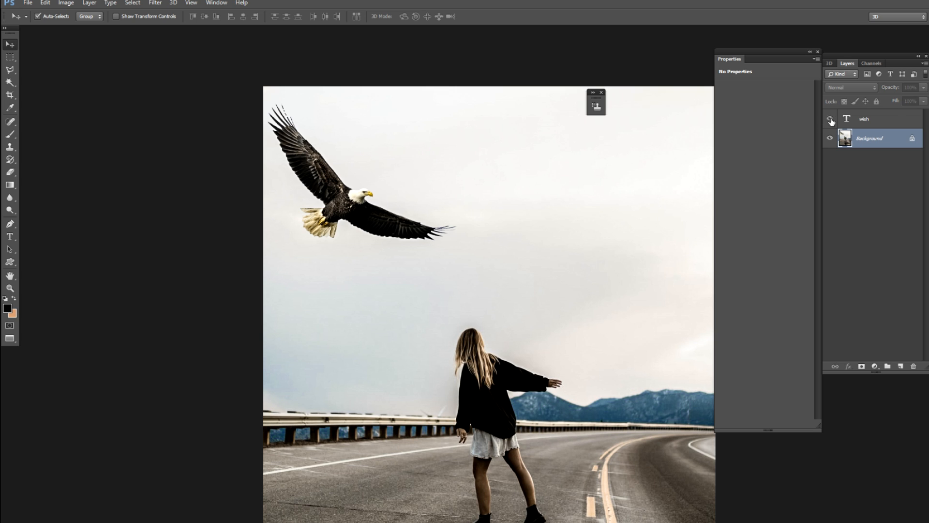
{"action": "left_click", "coordinate": [830, 119]}
Step: Recolour the "wish" title text from the colour picker, trying black and then a muted red
{"action": "key", "text": "t"}
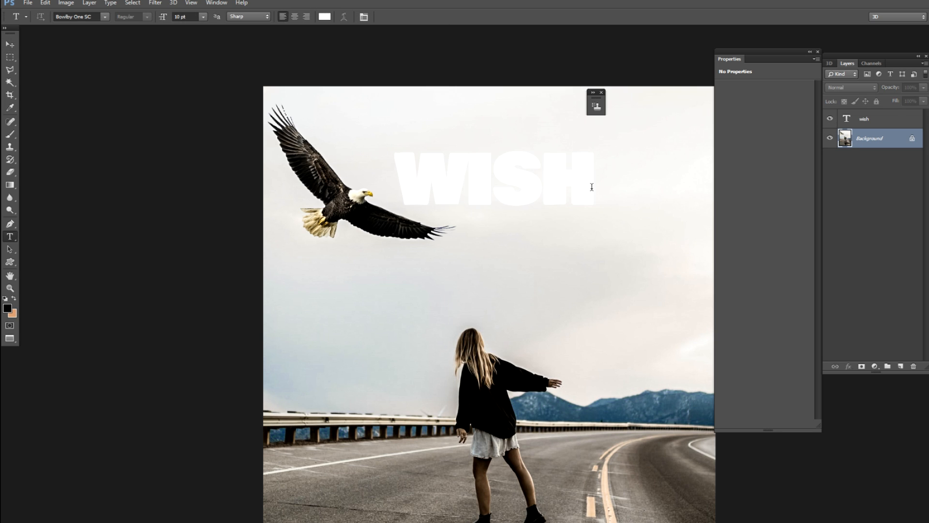
{"action": "double_click", "coordinate": [593, 186]}
{"action": "left_click", "coordinate": [323, 17]}
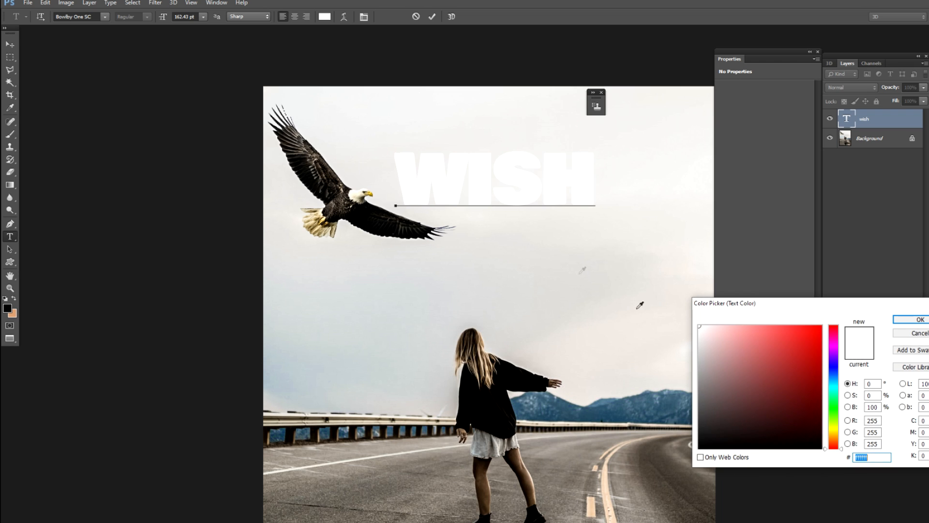
{"action": "left_click", "coordinate": [699, 448]}
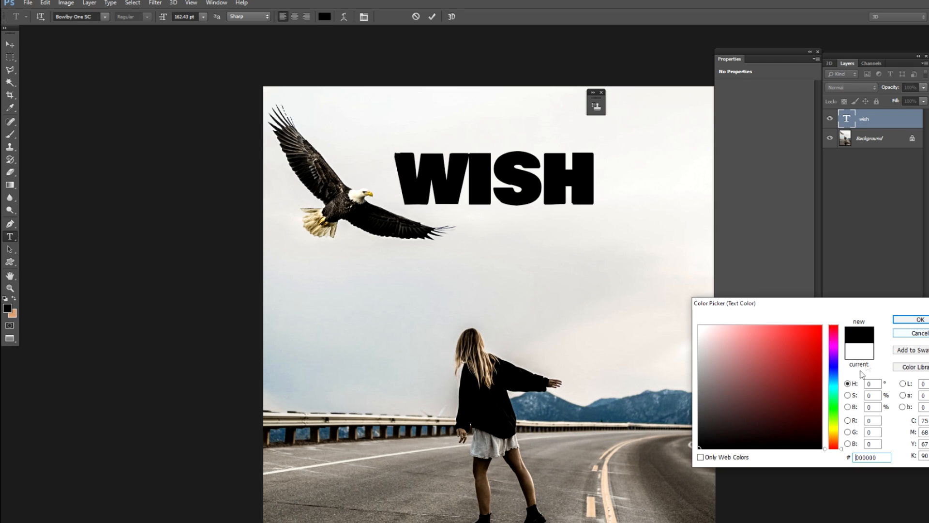
{"action": "mouse_move", "coordinate": [721, 381]}
{"action": "left_mouse_down"}
{"action": "mouse_move", "coordinate": [717, 353]}
{"action": "mouse_move", "coordinate": [756, 388]}
{"action": "mouse_move", "coordinate": [744, 383]}
{"action": "left_mouse_up"}
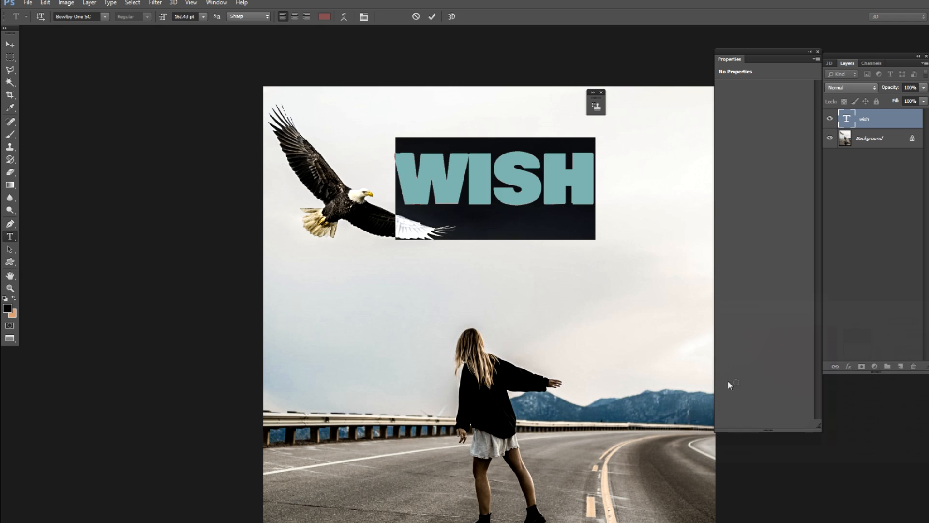
{"action": "key", "text": "ctrl+0"}
{"action": "left_click", "coordinate": [9, 44]}
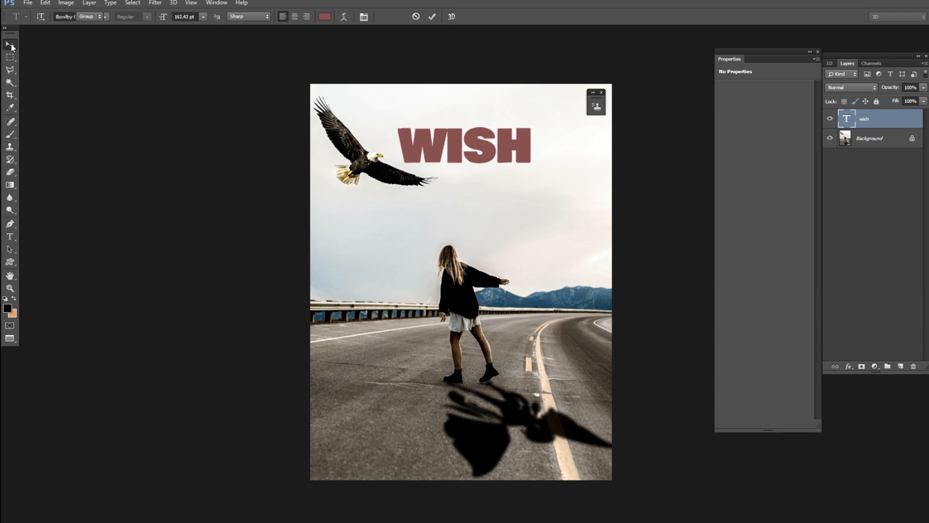
Step: Set the "wish" title text colour to white (ffffff)
{"action": "key", "text": "t"}
{"action": "double_click", "coordinate": [490, 131]}
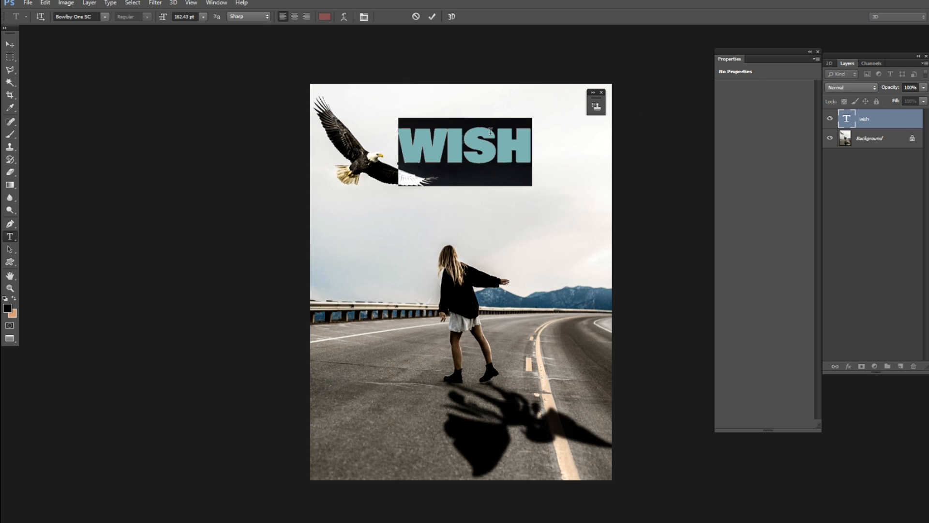
{"action": "left_click", "coordinate": [324, 17]}
{"action": "left_click", "coordinate": [699, 325]}
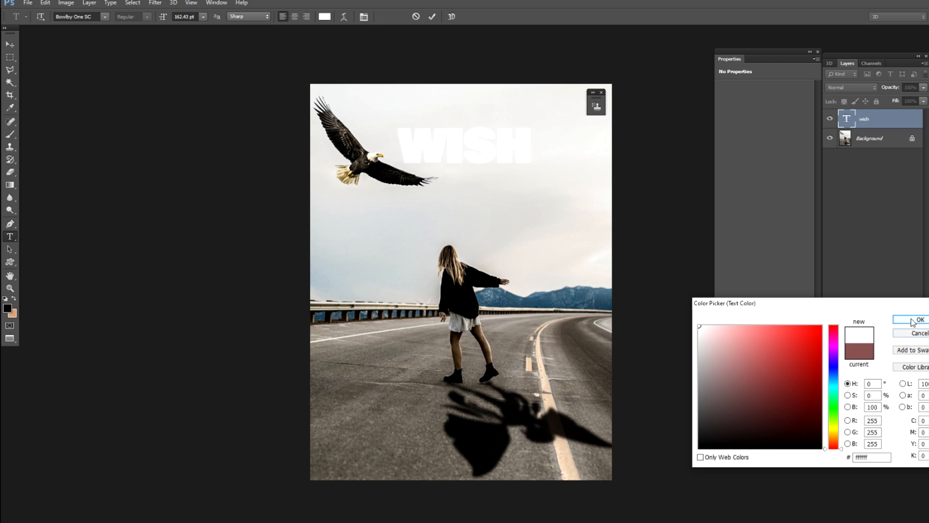
{"action": "left_click", "coordinate": [912, 320]}
{"action": "left_click", "coordinate": [9, 44]}
Step: Add a Drop Shadow style to the "wish" text layer with Multiply blending, 30° angle, 5 px distance and 5 px size
{"action": "left_click", "coordinate": [844, 369]}
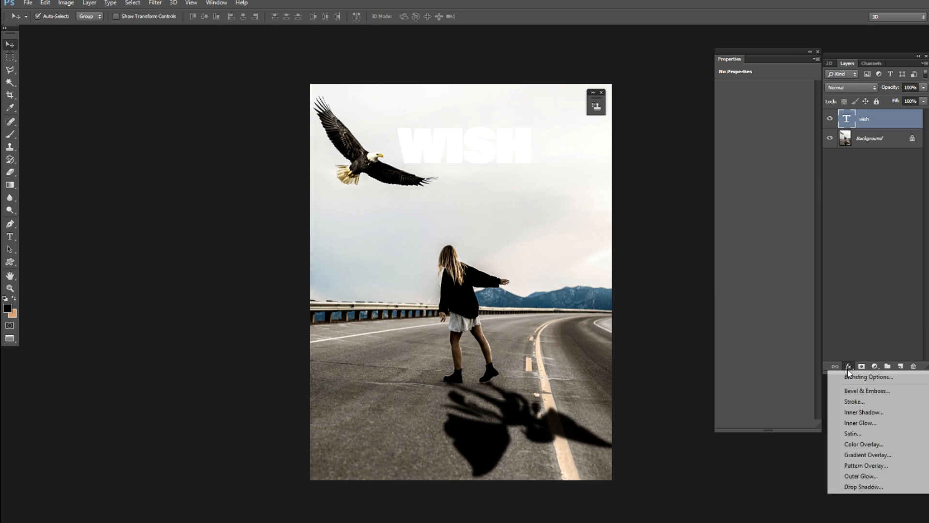
{"action": "left_click", "coordinate": [852, 484]}
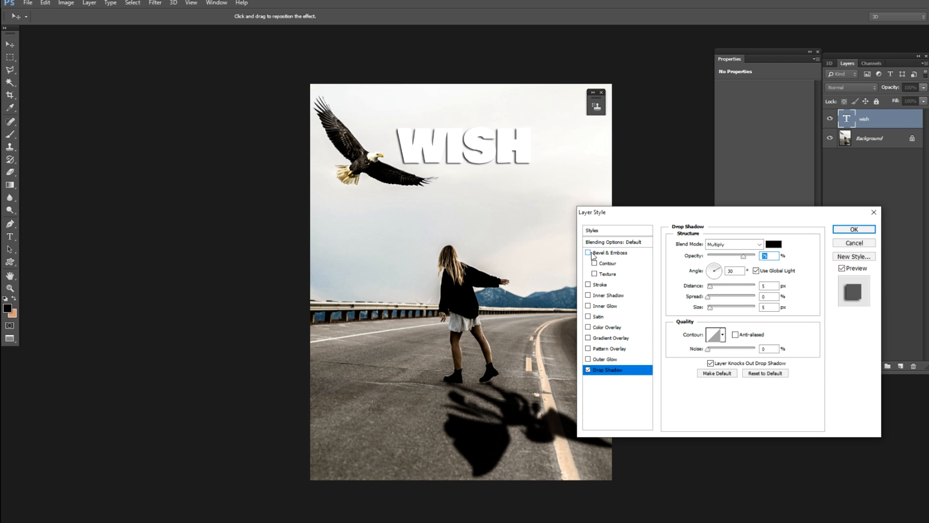
{"action": "scroll", "coordinate": [503, 218], "scroll_direction": "up", "scroll_amount": 5}
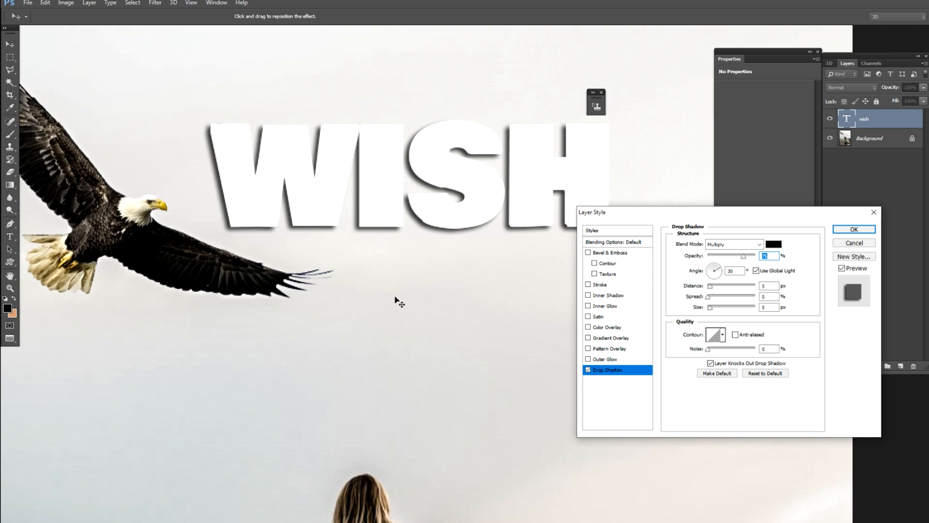
{"action": "key", "text": "Return"}
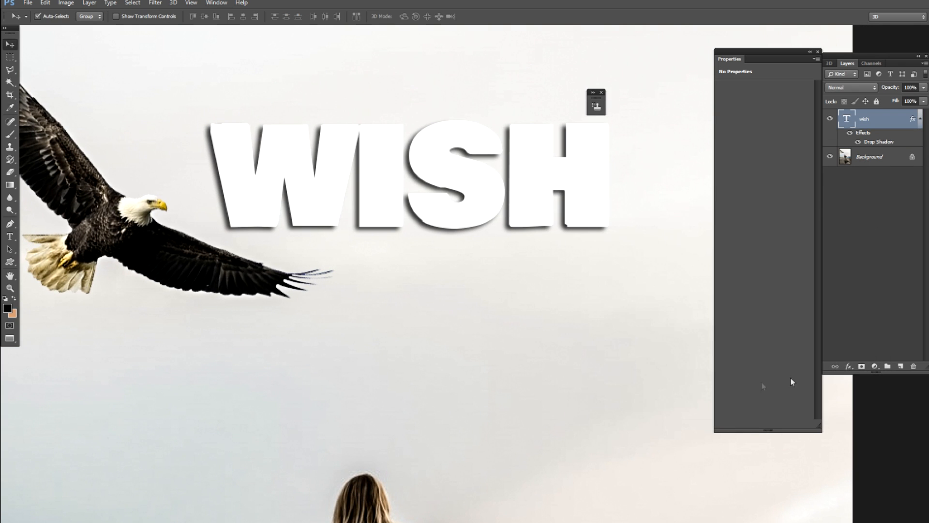
Step: Raise the title's Drop Shadow opacity to about 92% and add an Inner Glow to the "wish" text layer
{"action": "left_click", "coordinate": [848, 367]}
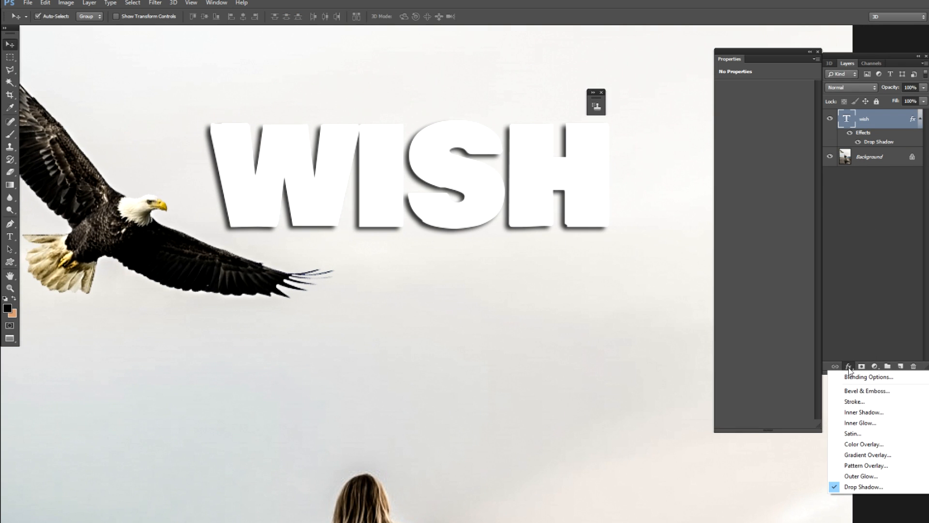
{"action": "left_click", "coordinate": [857, 487]}
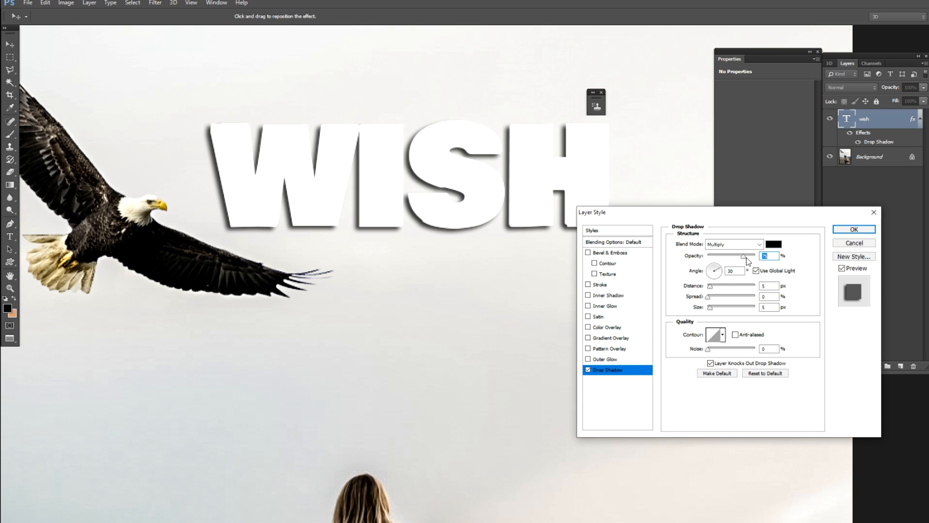
{"action": "left_click_drag", "start_coordinate": [748, 259], "coordinate": [752, 257]}
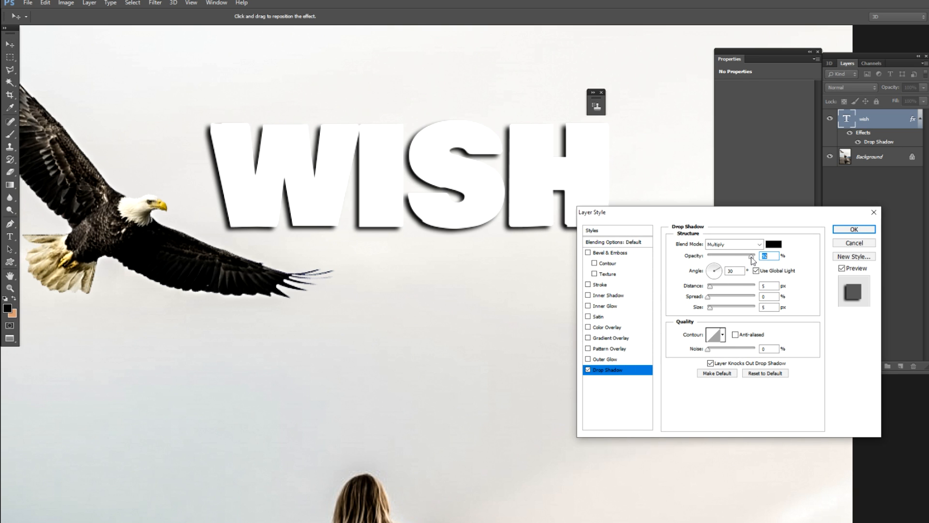
{"action": "left_click", "coordinate": [588, 306]}
{"action": "left_click", "coordinate": [854, 230]}
{"action": "scroll", "coordinate": [451, 315], "scroll_direction": "down", "scroll_amount": 7}
{"action": "scroll", "coordinate": [461, 267], "scroll_direction": "up", "scroll_amount": 1}
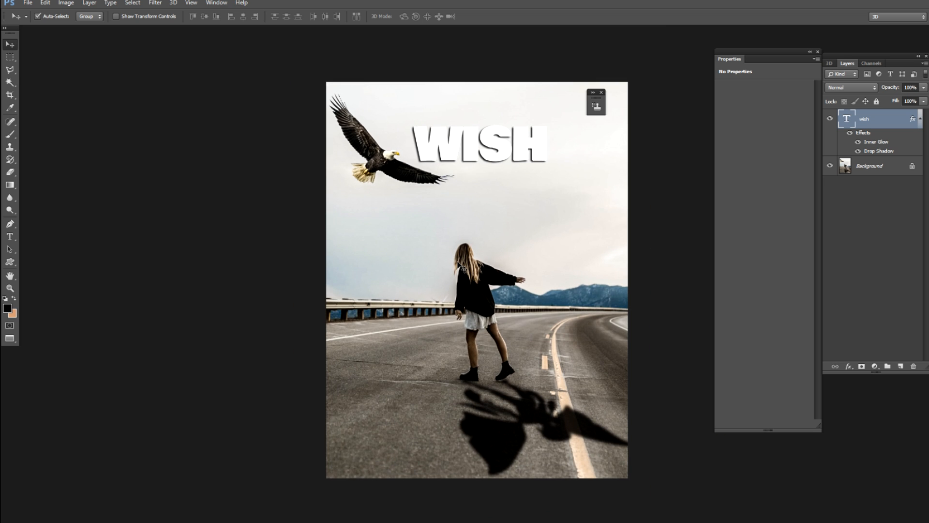